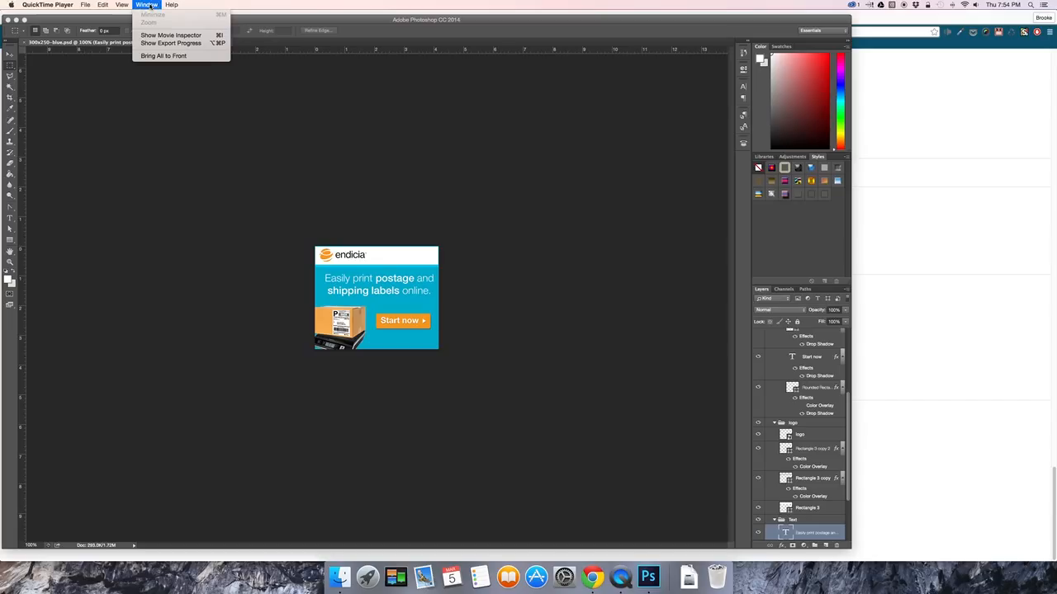
Show the Timeline for the open 300x250-blue.psd banner.
click(227, 65)
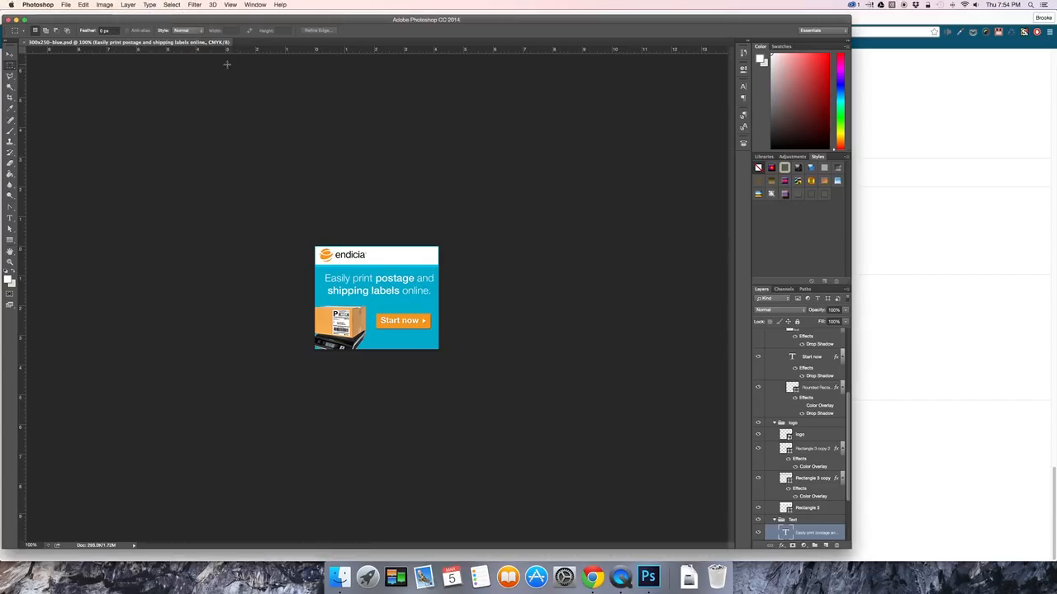
click(254, 5)
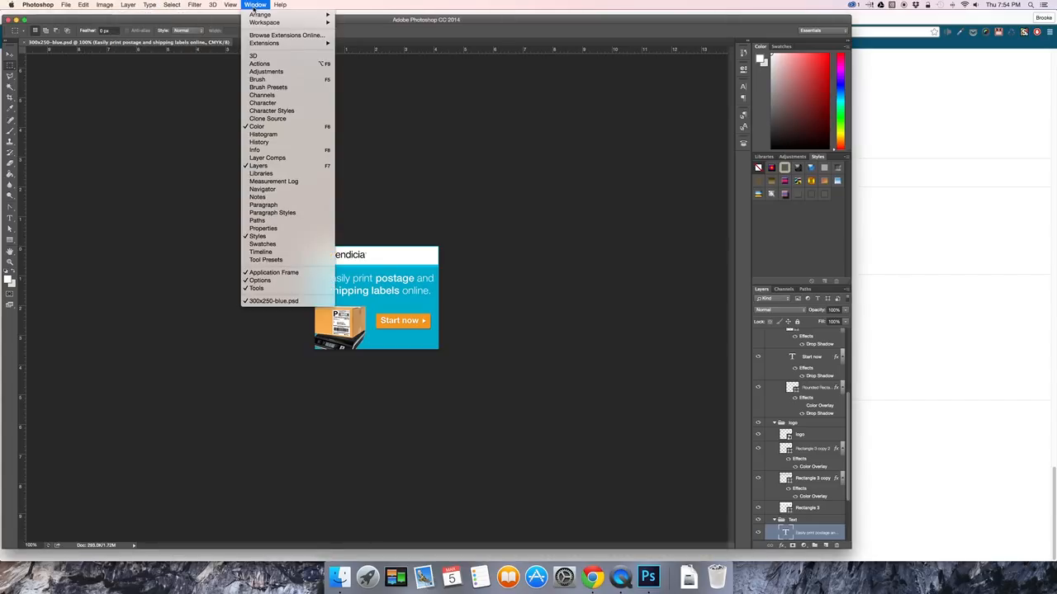
click(261, 251)
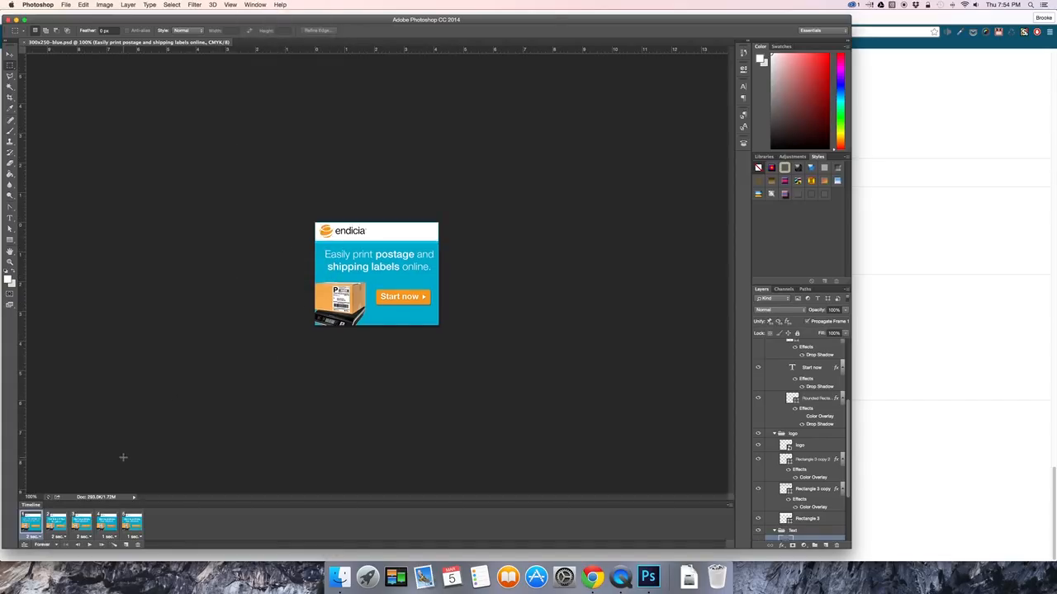
Examine the frames of the finished Endicia banner animation one by one, from the first to the fifth.
click(55, 524)
click(81, 523)
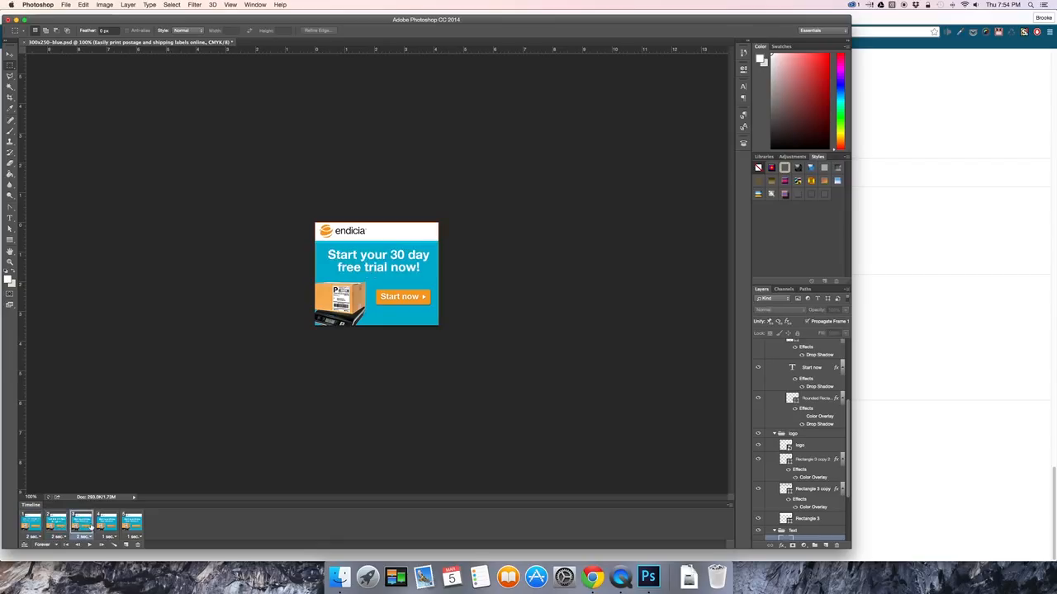
click(132, 523)
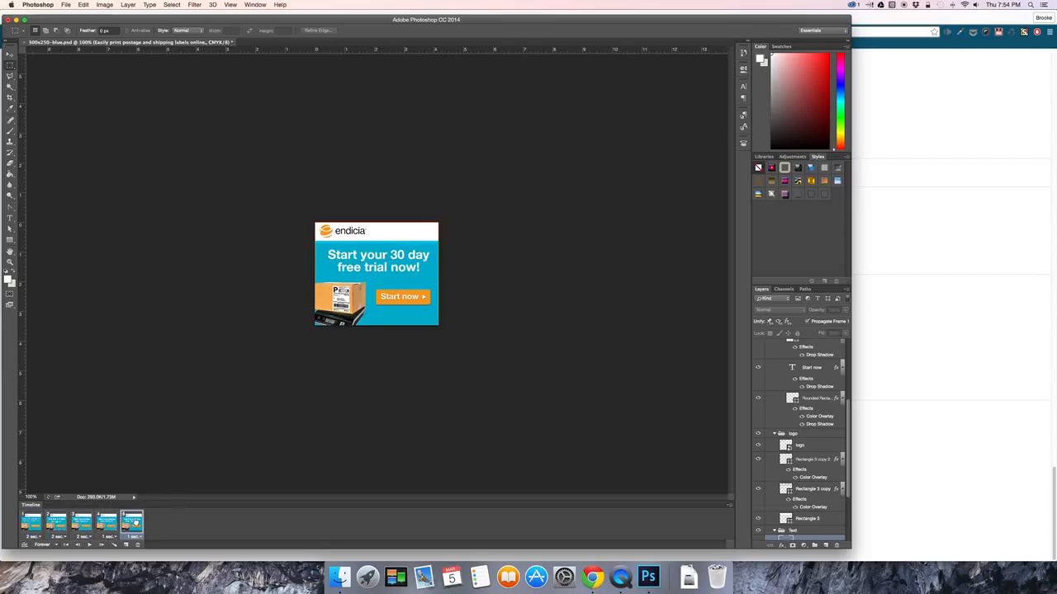
click(33, 522)
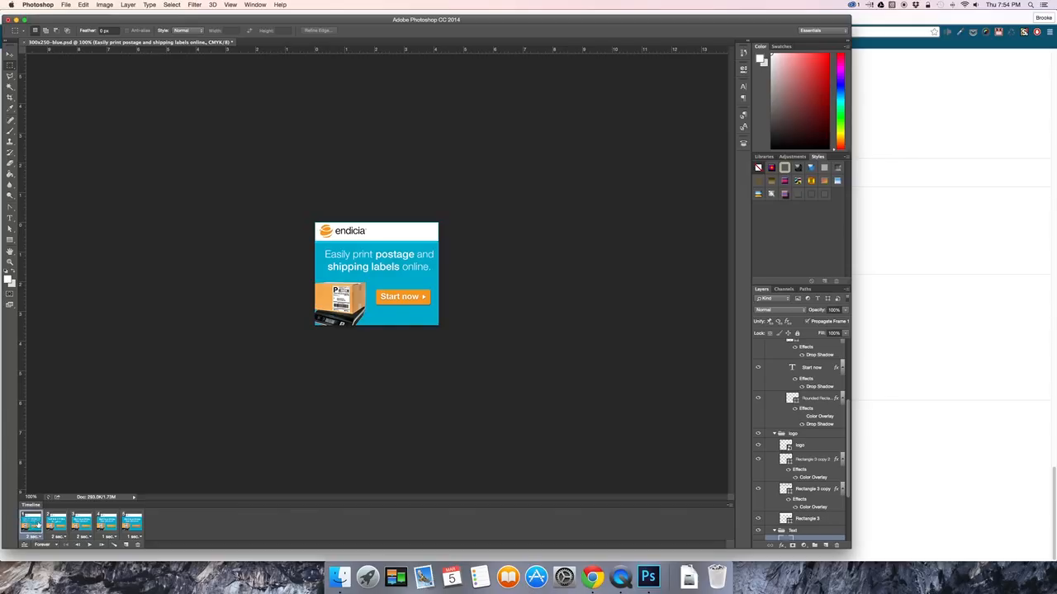
click(55, 523)
click(79, 523)
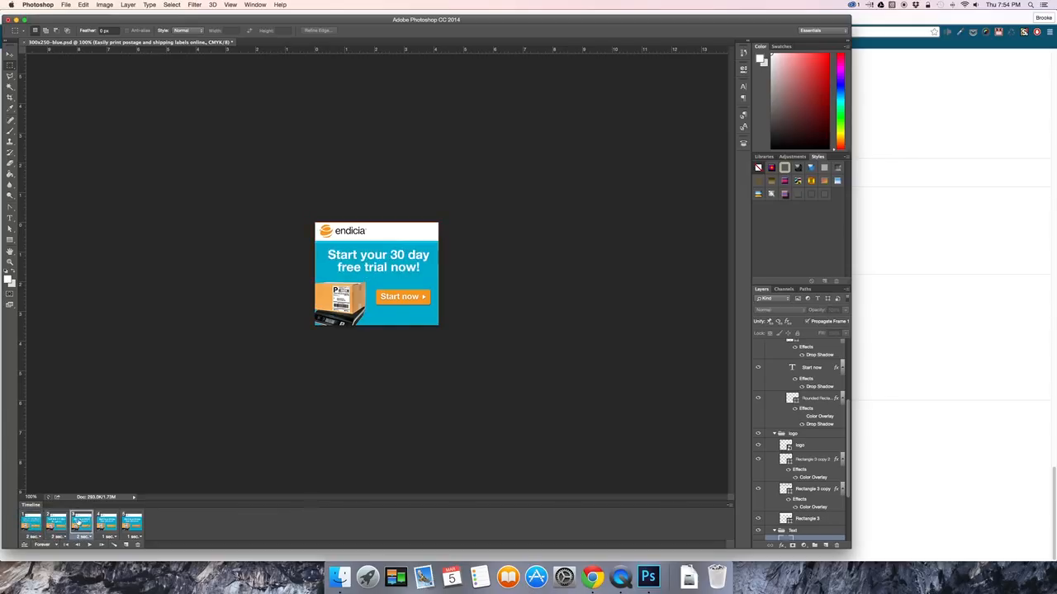
click(106, 523)
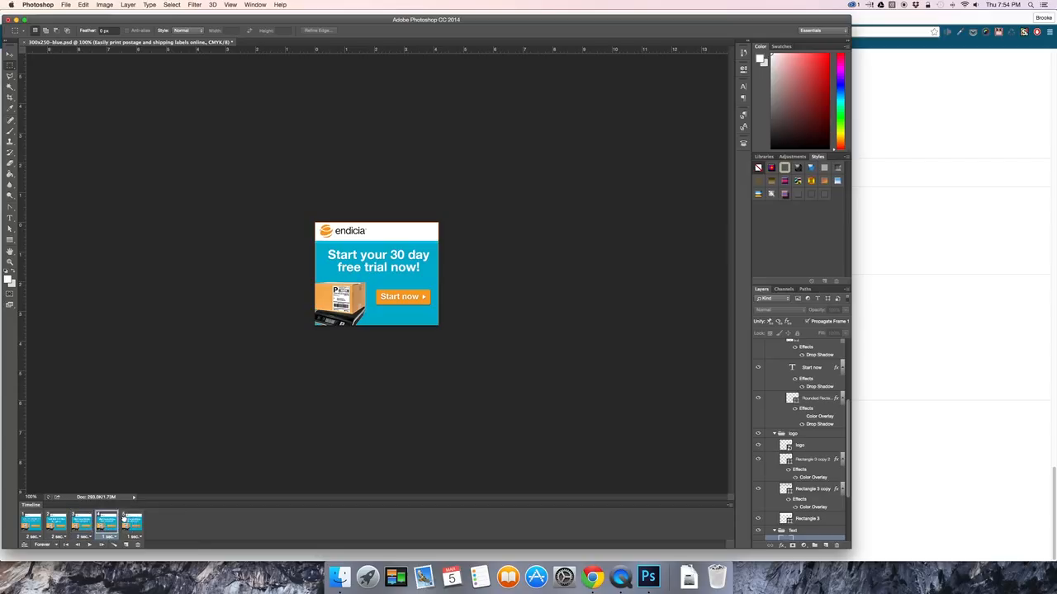
click(130, 522)
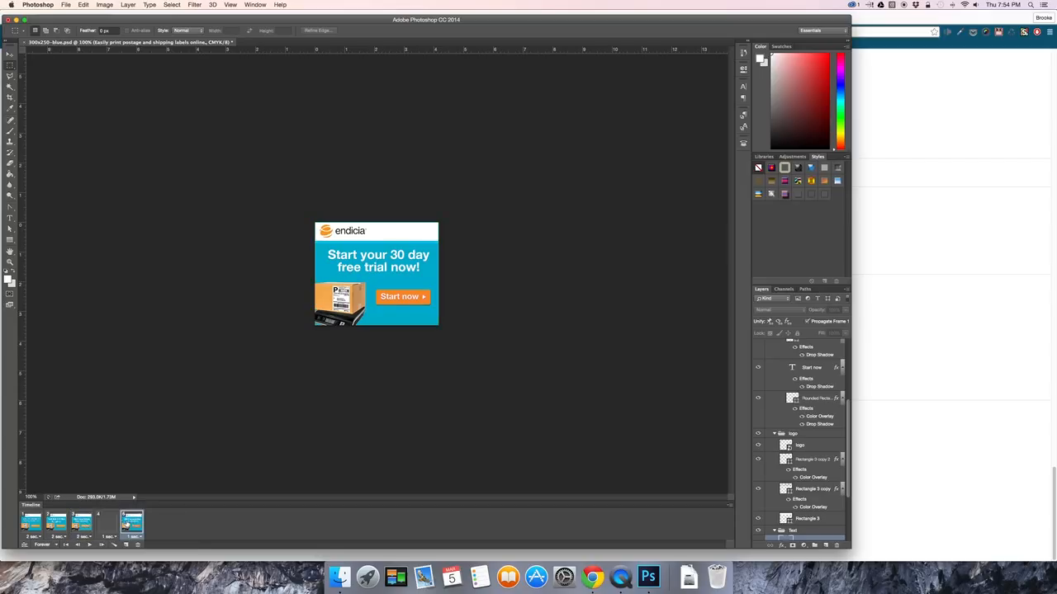
Create a new blank document 300 pixels wide and 250 pixels high.
click(66, 5)
mouse_move(106, 126)
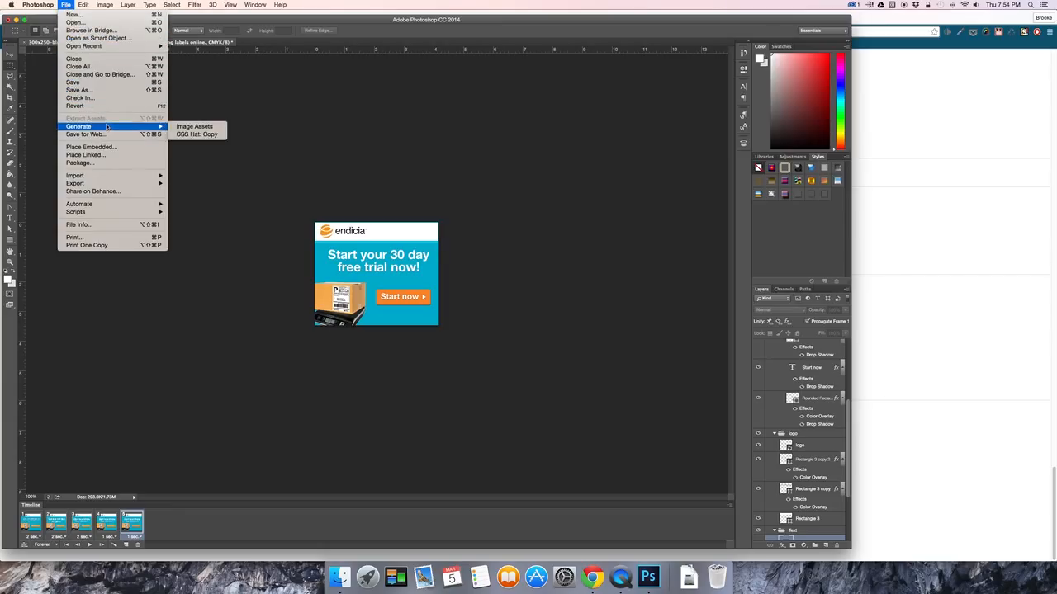
click(112, 17)
double_click(482, 241)
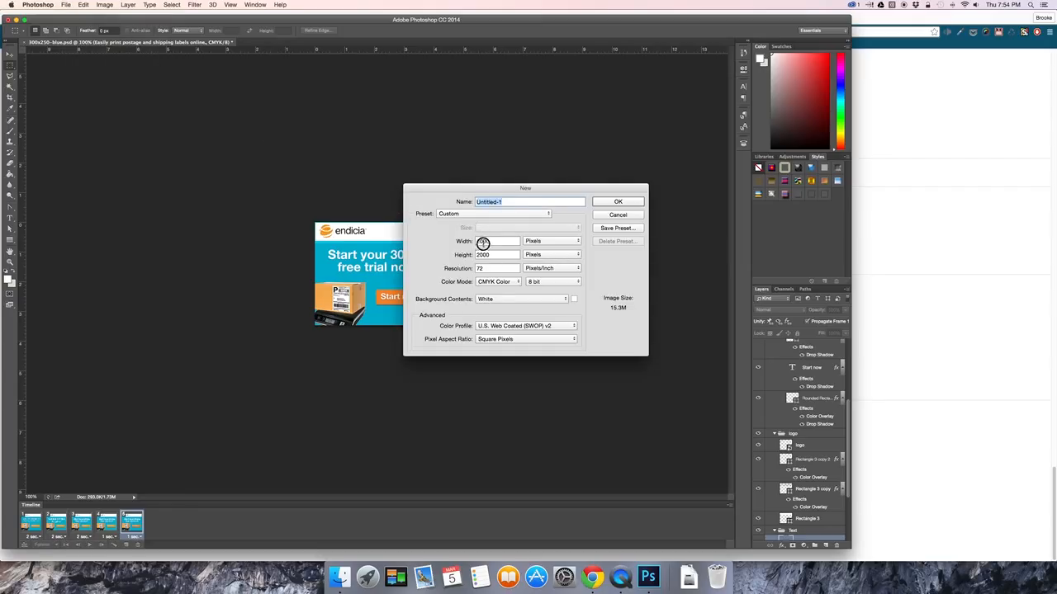
text(300)
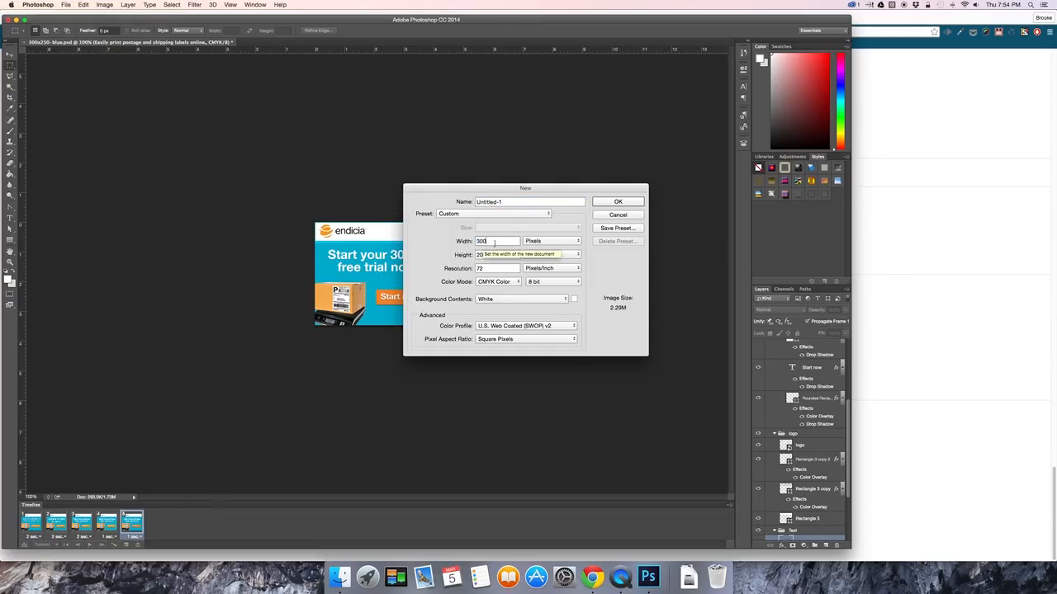
double_click(483, 255)
text(250)
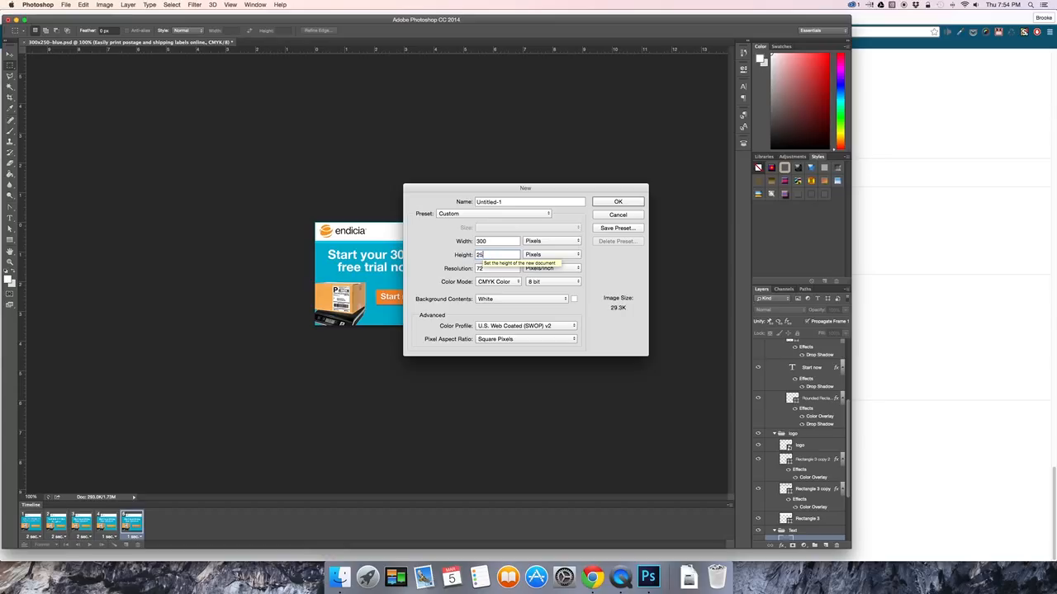
click(623, 203)
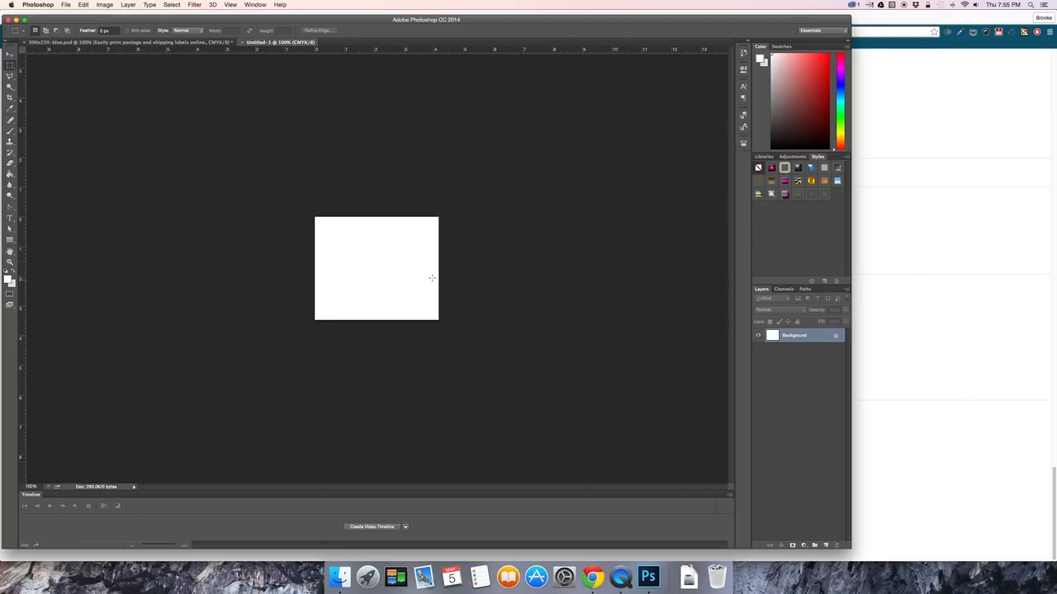
Add a new layer and fill it with a medium light blue as the banner's background using the Paint Bucket.
click(824, 545)
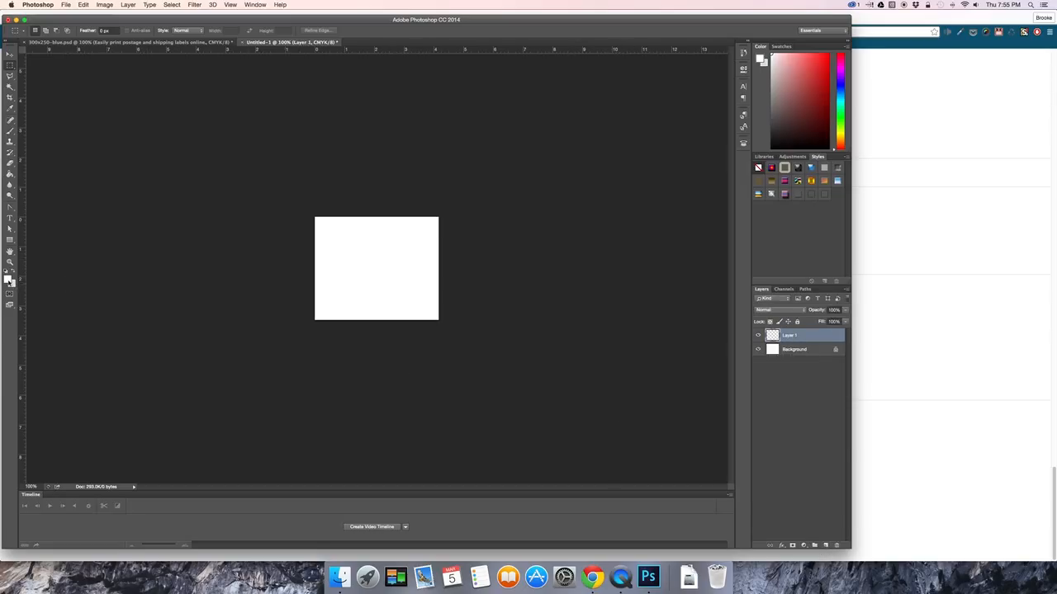
click(9, 280)
click(792, 340)
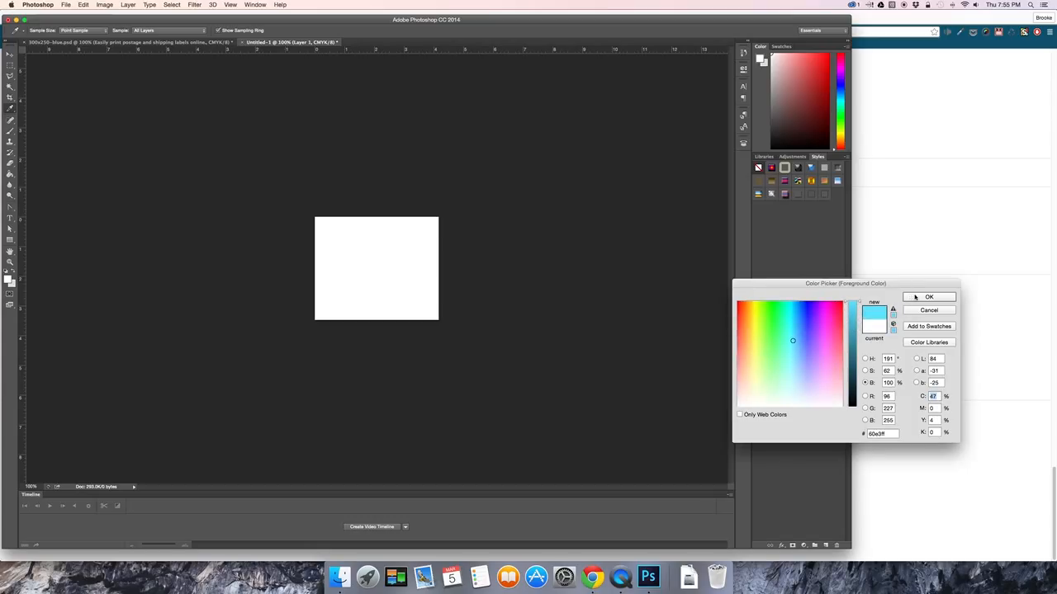
click(855, 321)
click(907, 299)
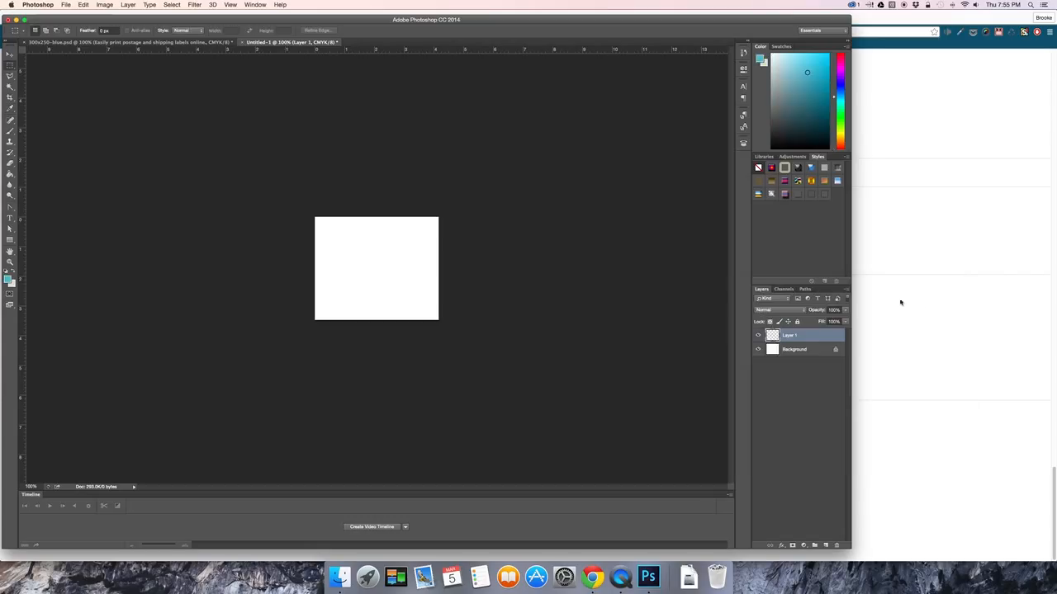
click(11, 175)
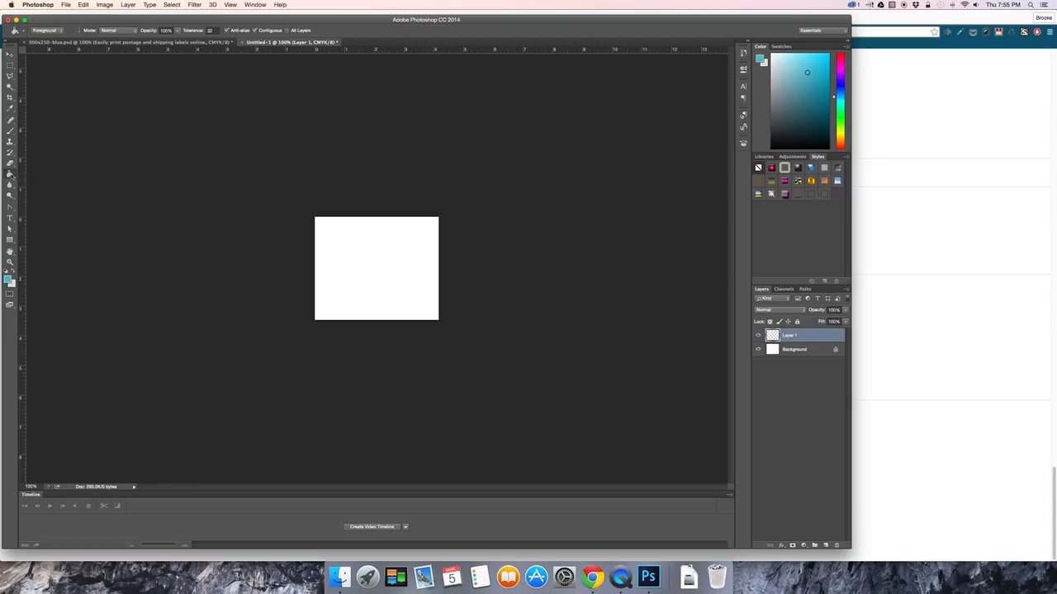
click(356, 254)
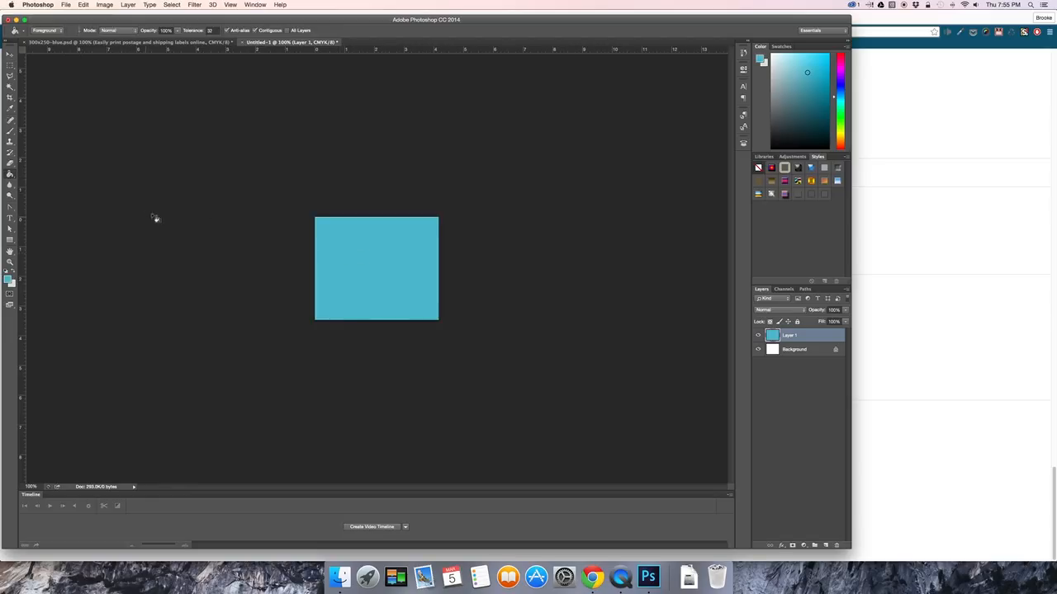
Add the text "This is my banner" in the upper part of the blue canvas.
click(10, 218)
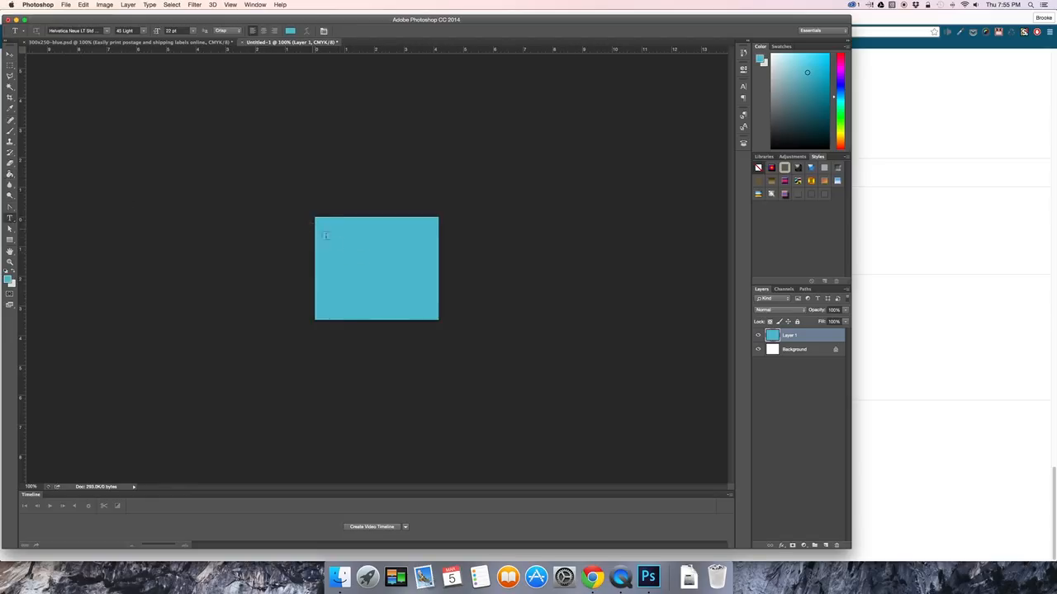
click(339, 247)
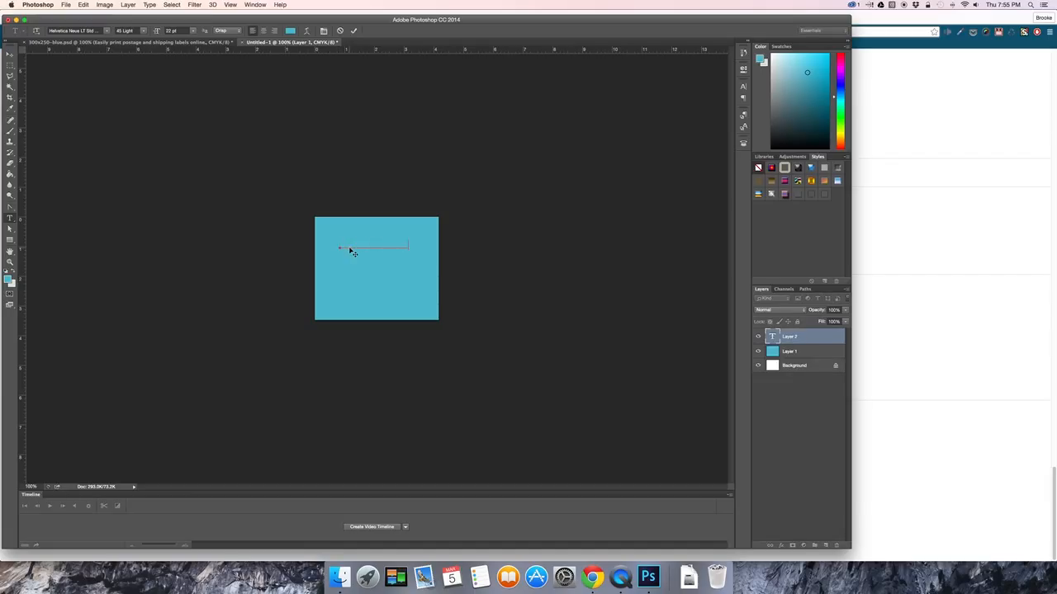
click(10, 54)
Set the banner text's color to pure white.
click(743, 86)
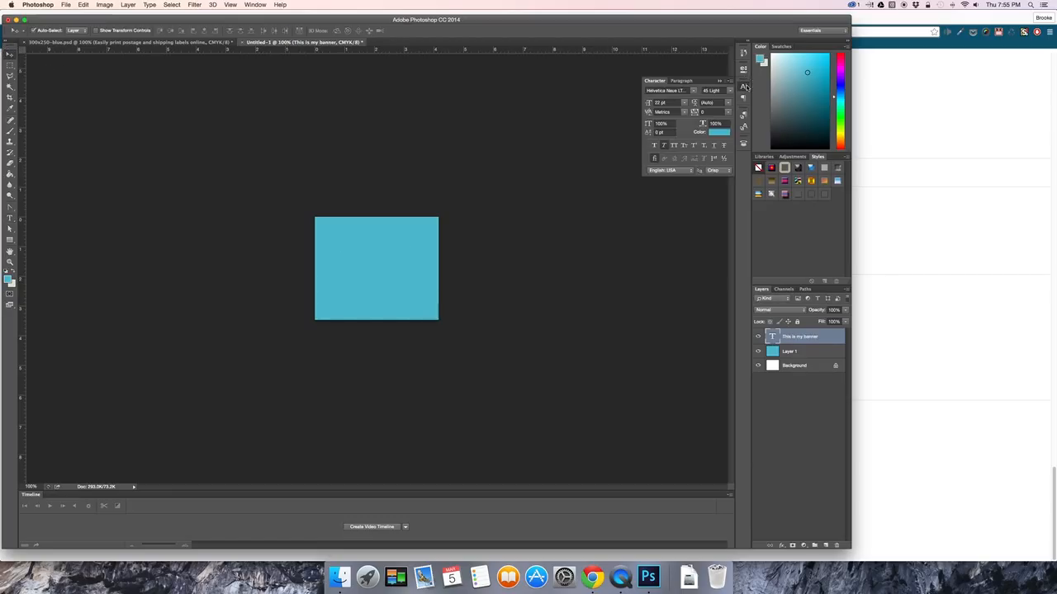
click(718, 132)
click(737, 404)
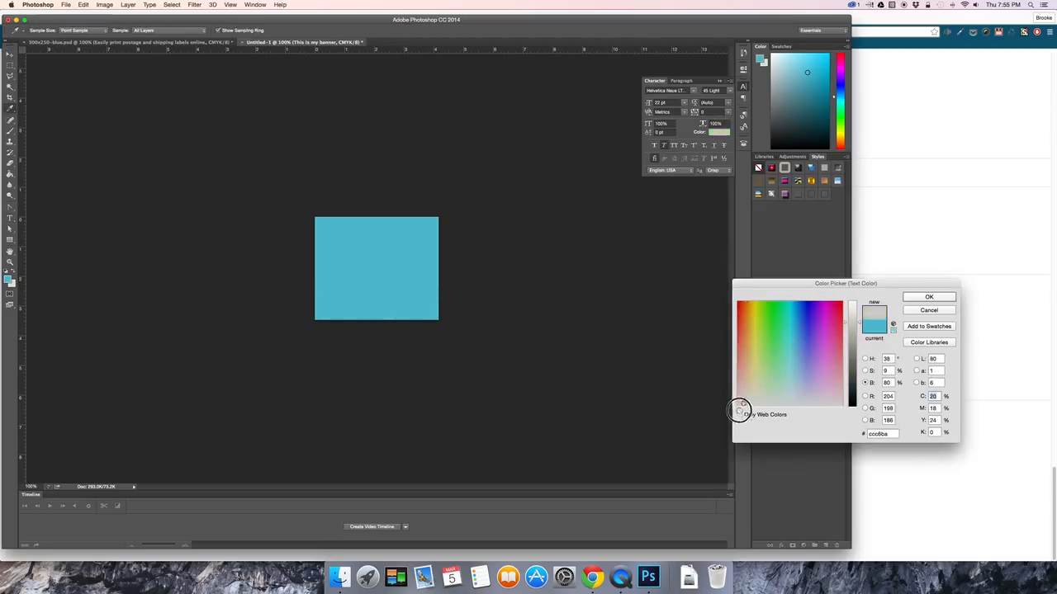
drag(854, 319, 855, 299)
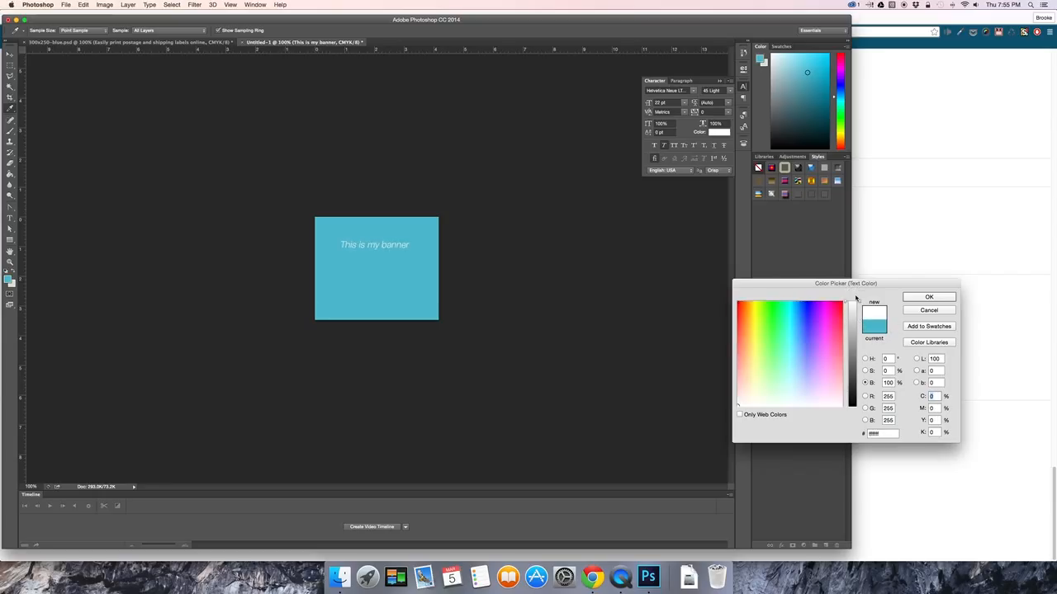
click(924, 296)
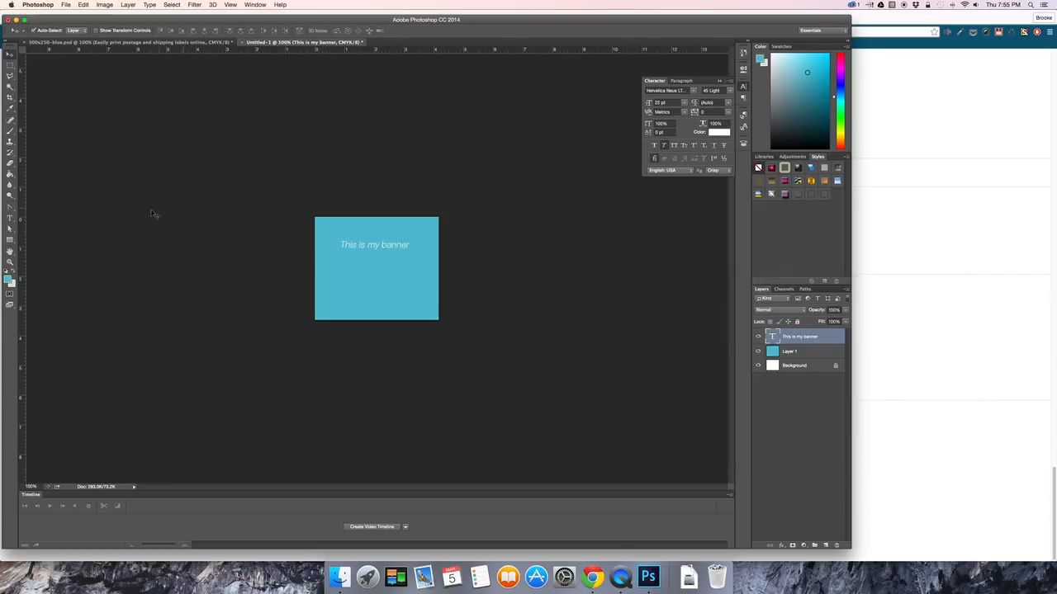
Format the banner text in the 95 Black font style, without italics and in all caps.
click(729, 92)
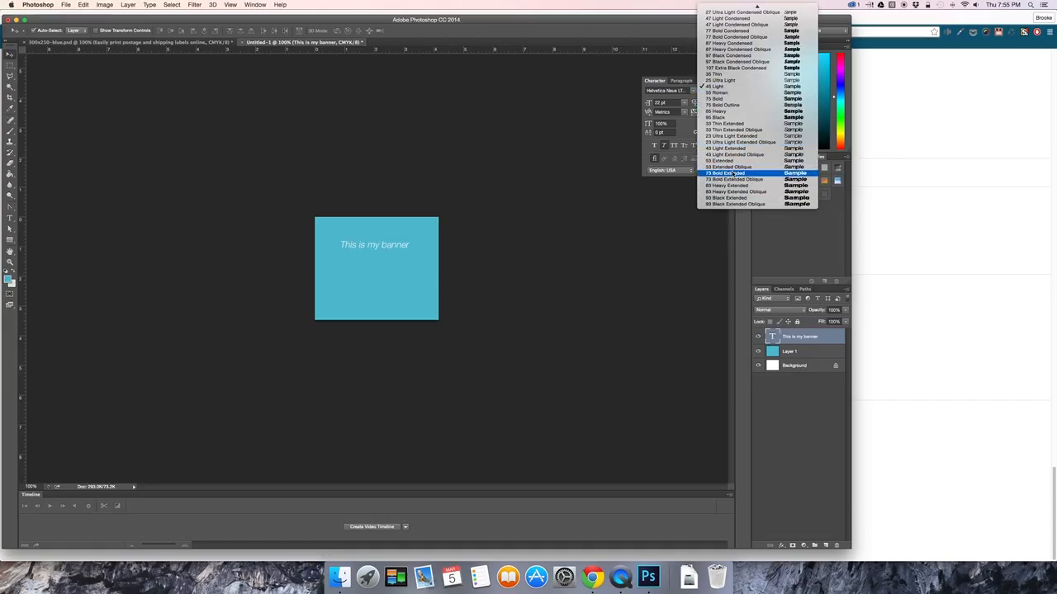
click(729, 117)
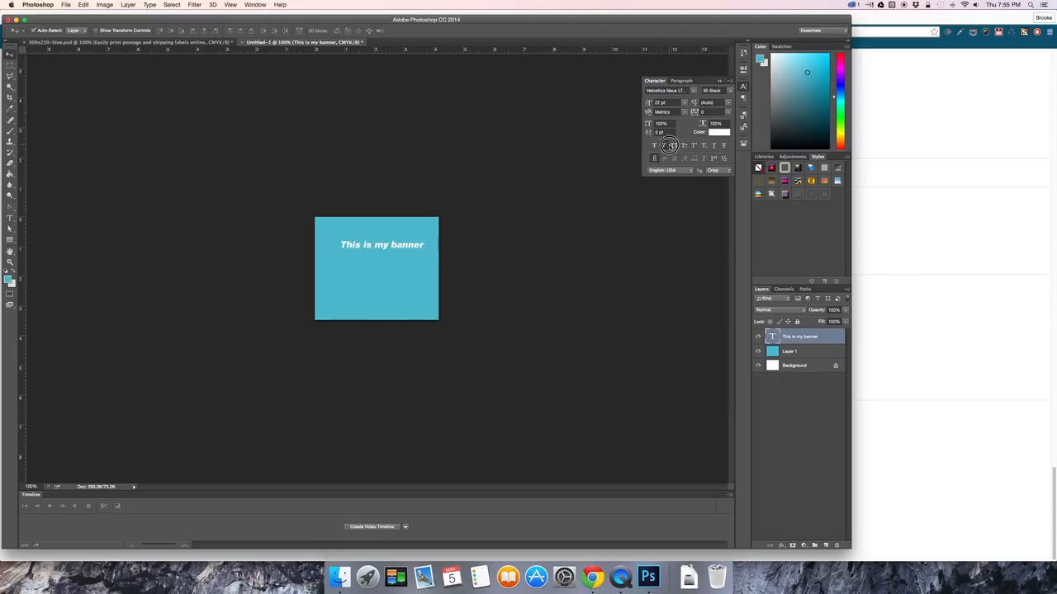
click(662, 145)
click(674, 146)
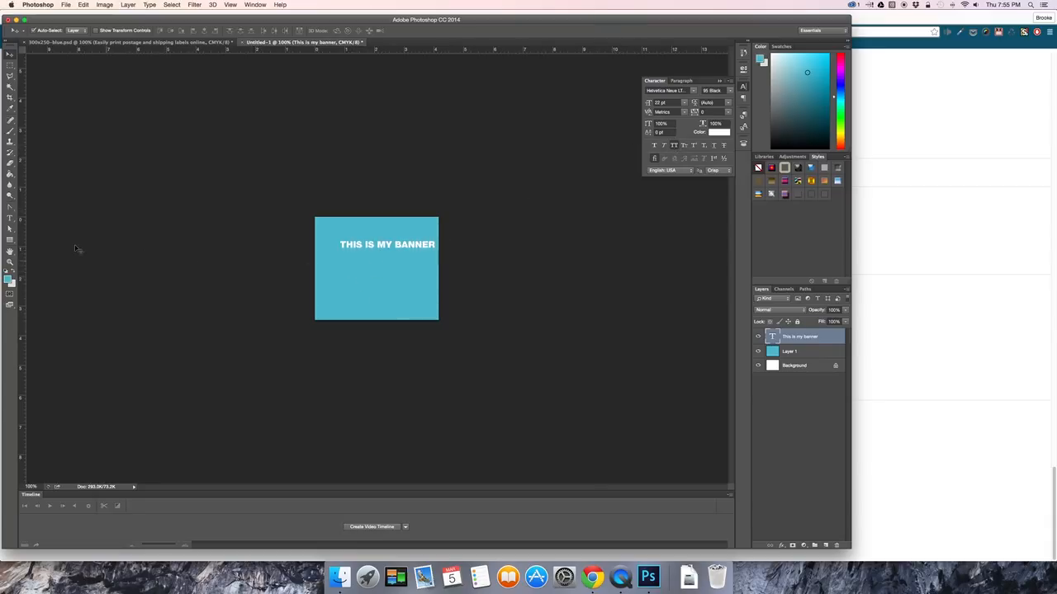
Break the text onto two lines before the word "banner" and center-align the paragraph.
click(10, 218)
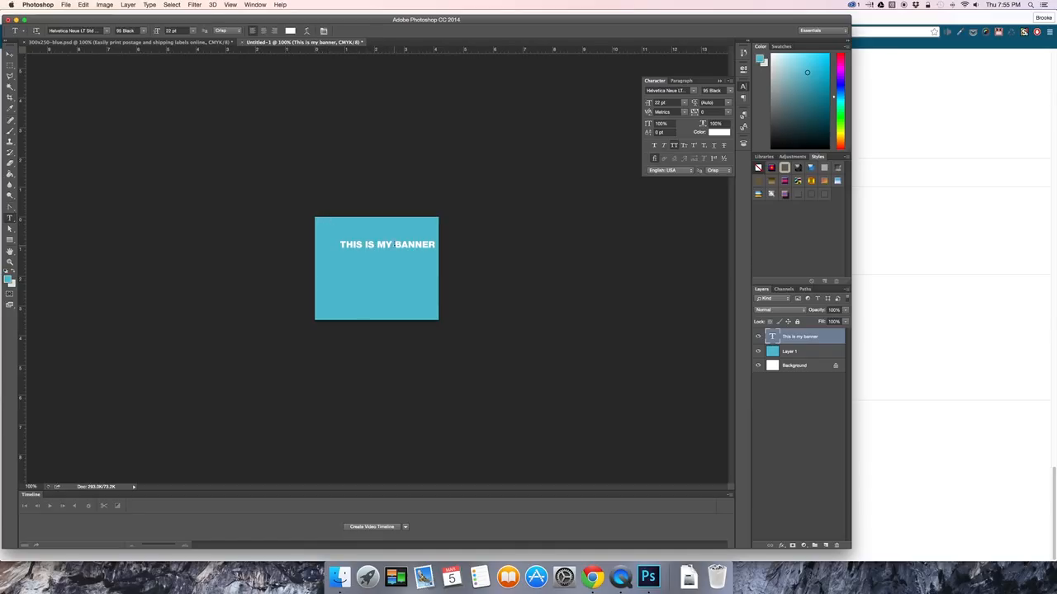
click(340, 245)
key(Return)
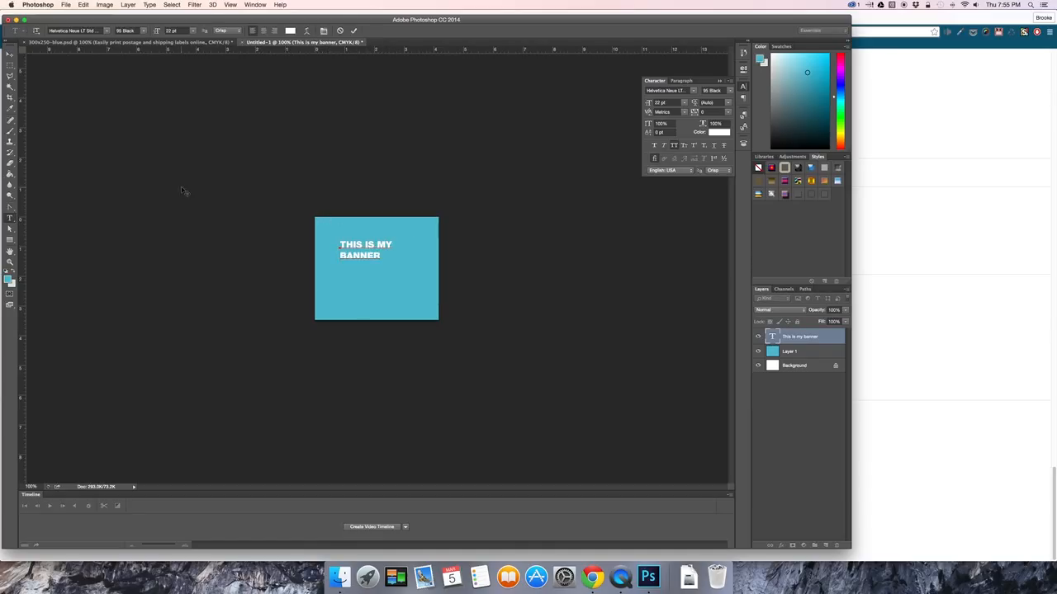
click(11, 57)
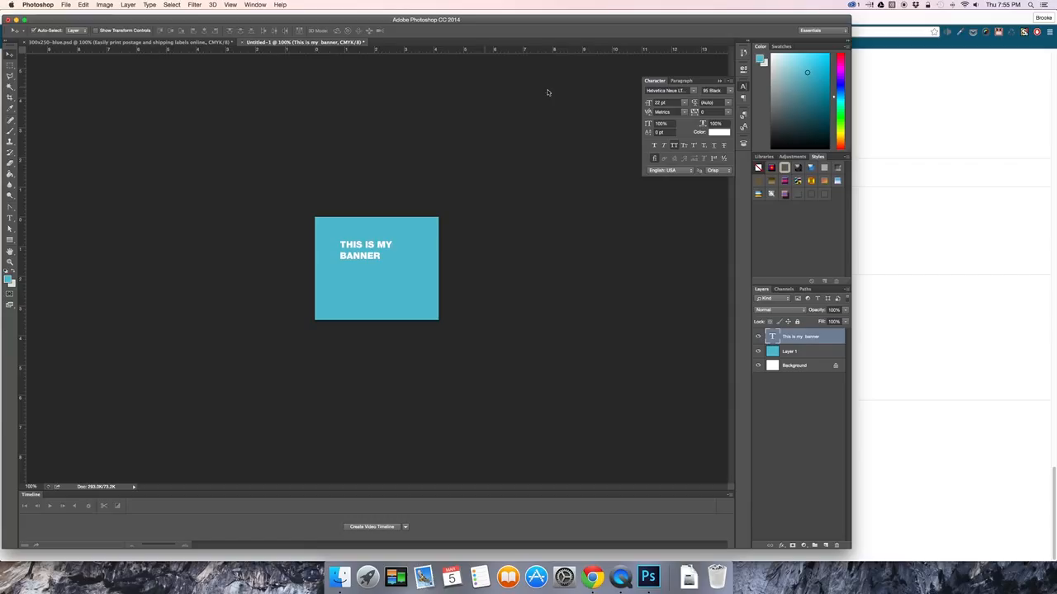
click(688, 81)
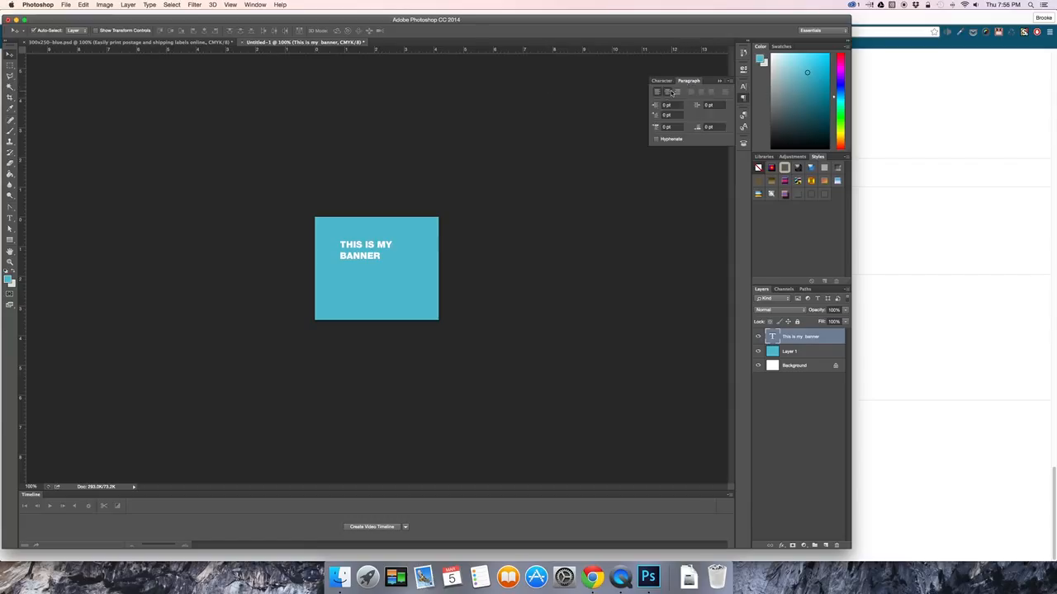
click(668, 92)
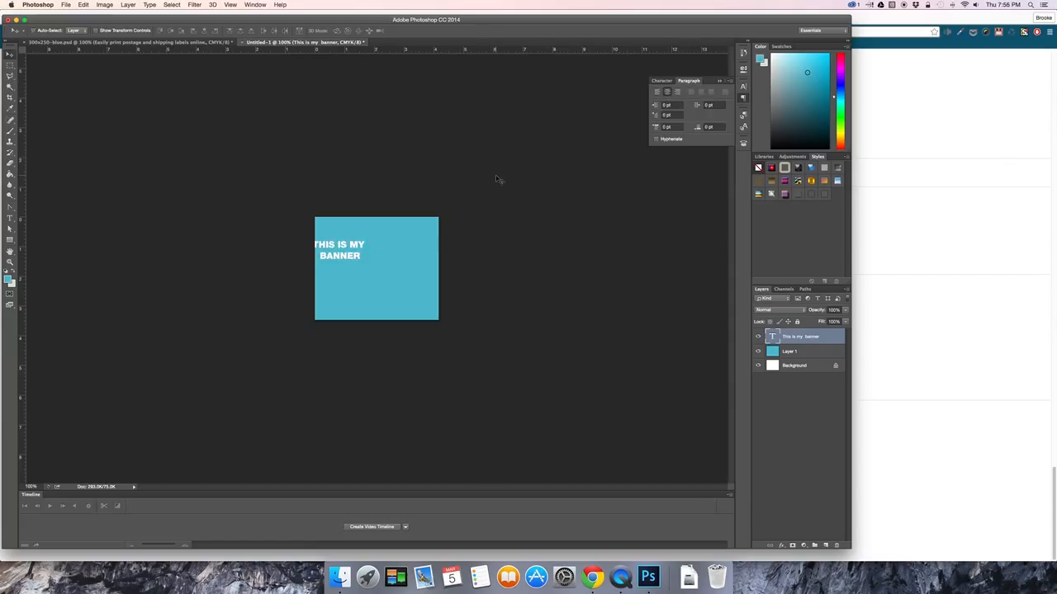
Enlarge the two-line banner text with Free Transform and position it around the middle of the canvas.
key(super+t)
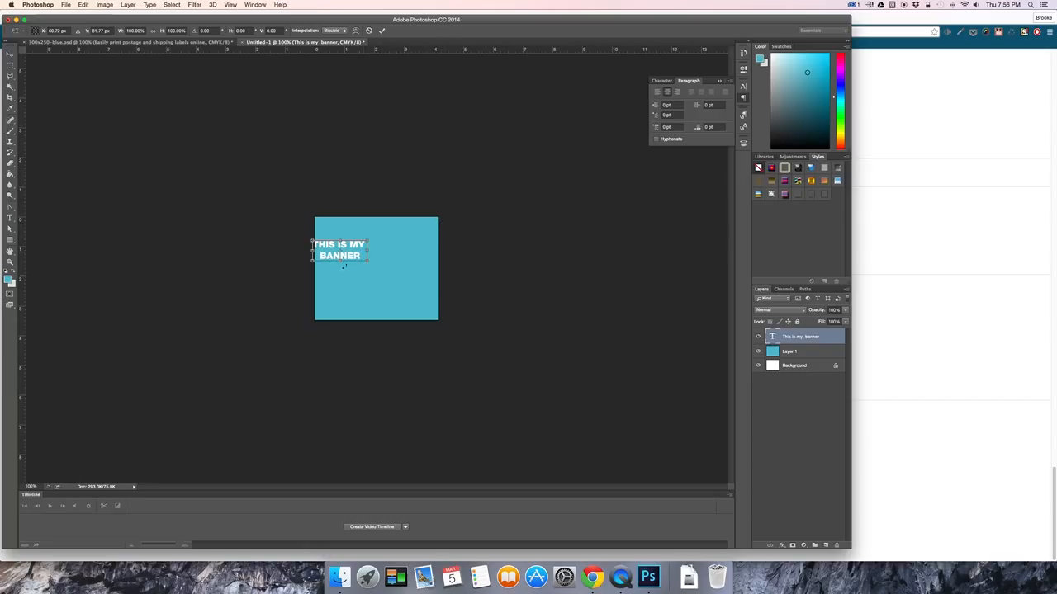
drag(366, 258, 393, 255)
key(Return)
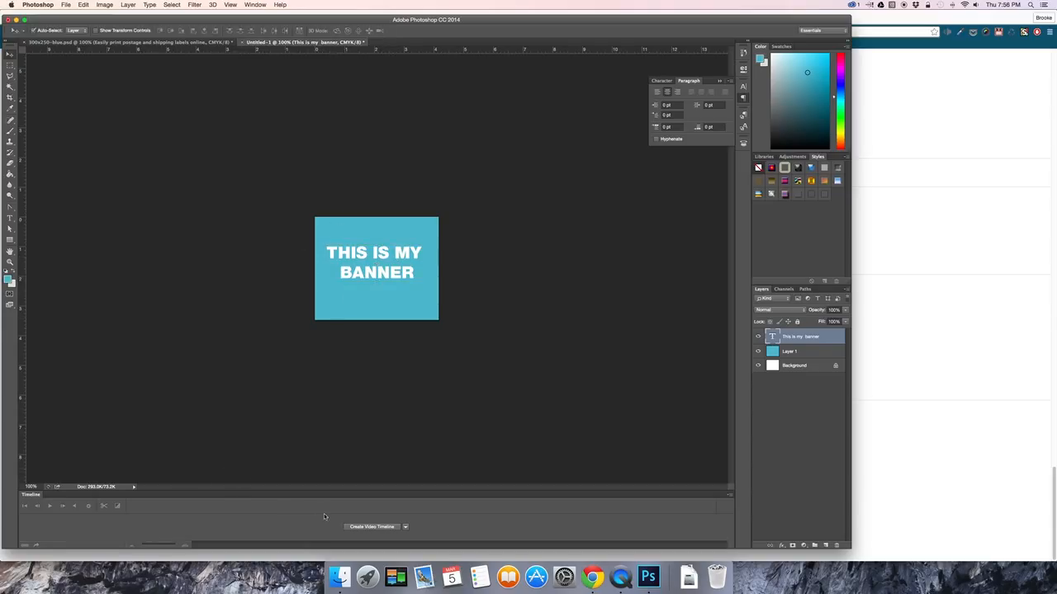
Create a frame animation in the timeline and add a second frame.
click(405, 526)
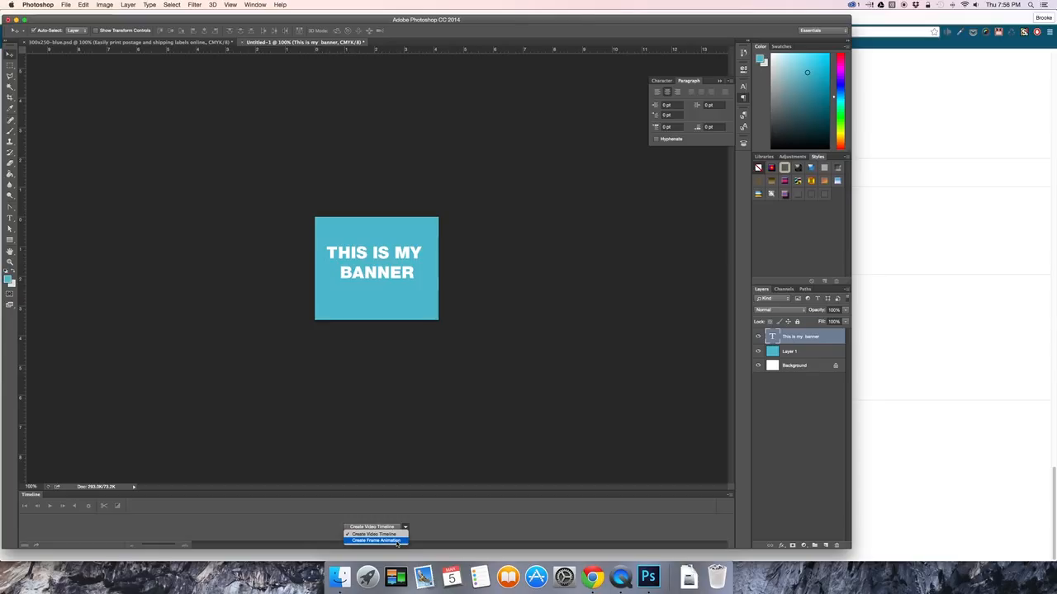
click(397, 541)
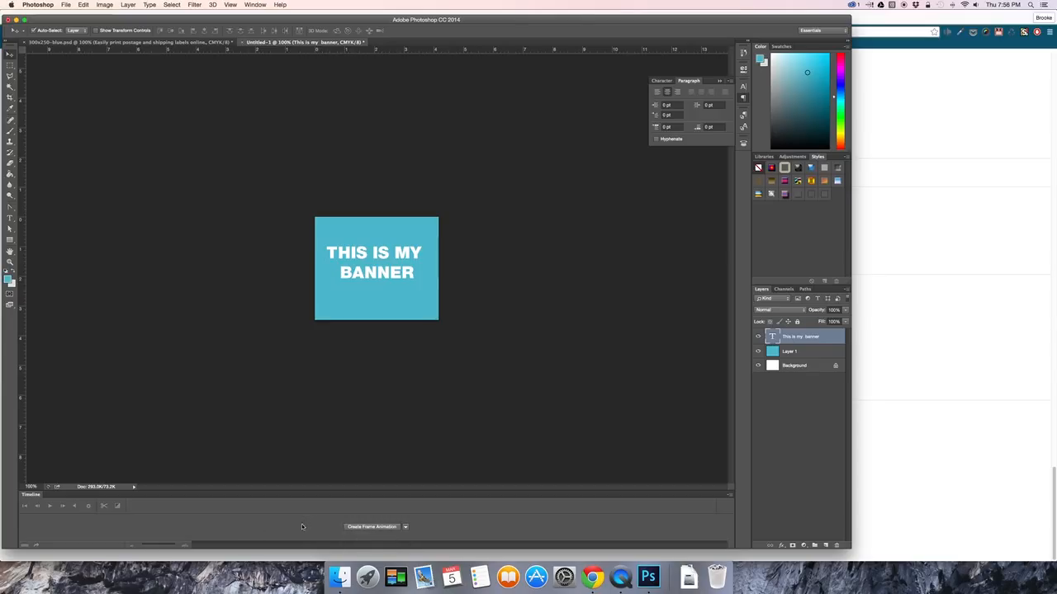
click(350, 527)
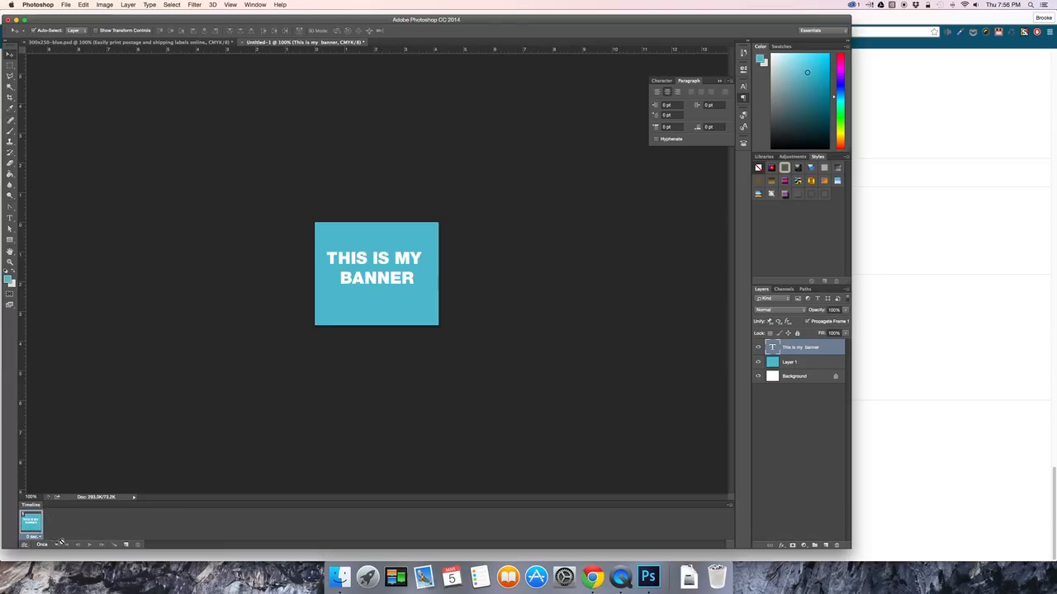
click(127, 545)
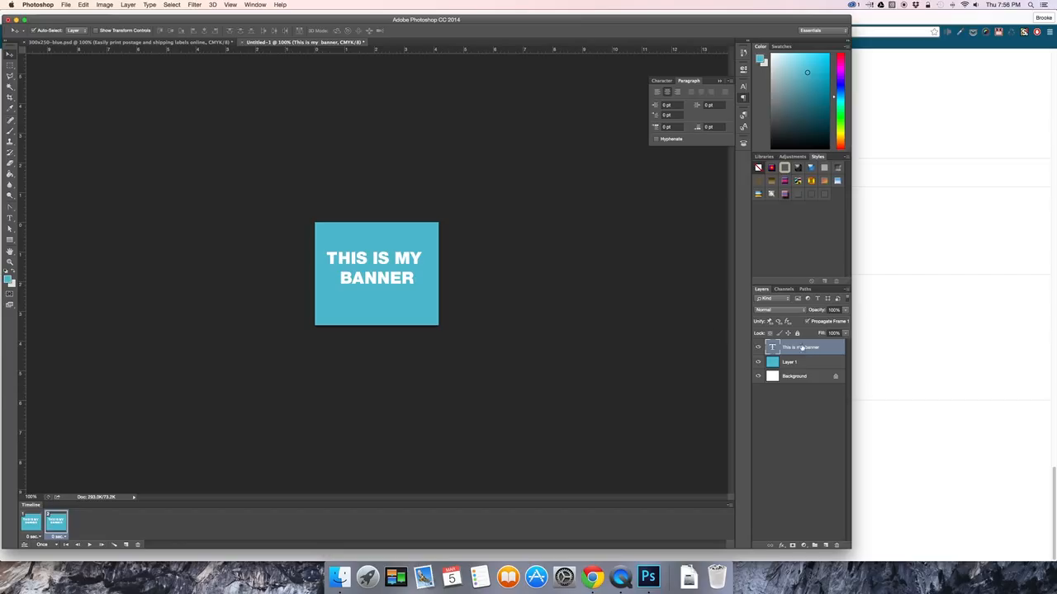
Duplicate the "This is my banner" text layer within the same document, keeping the default copy name.
right_click(802, 348)
click(826, 250)
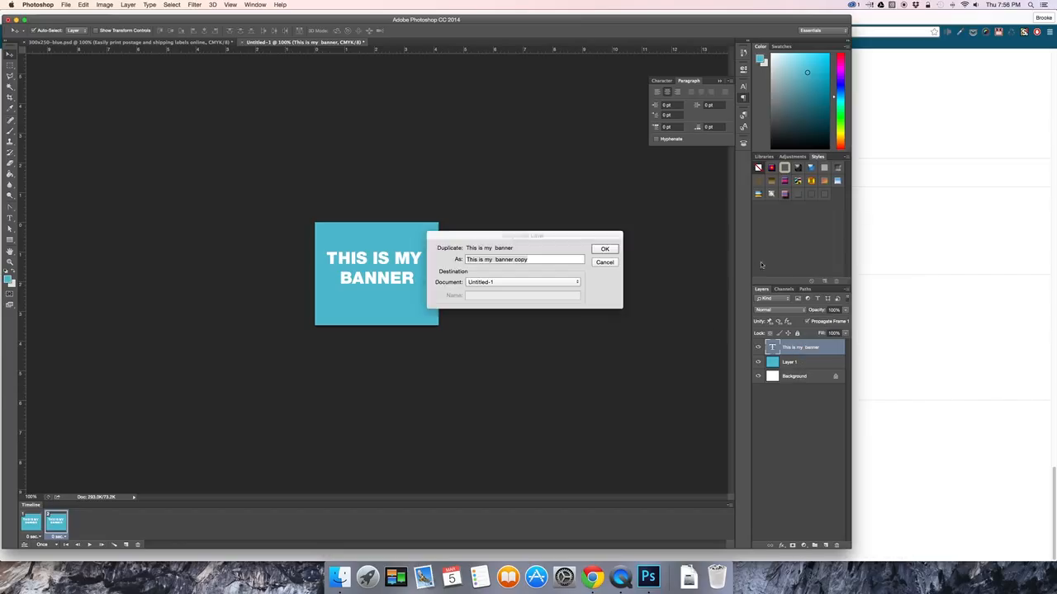
click(604, 249)
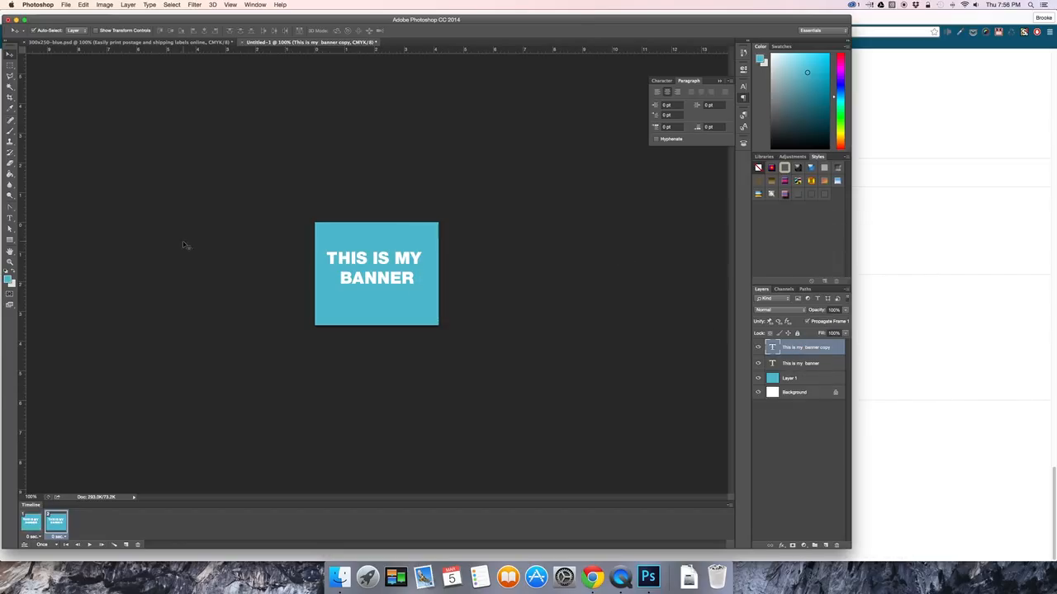
Replace the copied layer's text with "CHECK OUT" on the first line and "THE AWESOME" on the second.
click(10, 218)
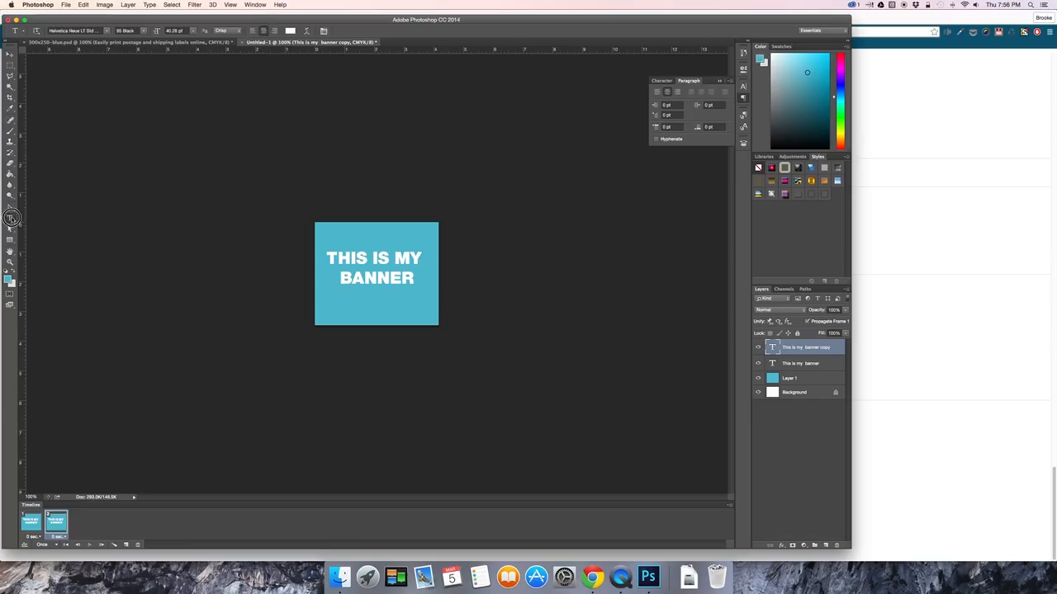
click(391, 278)
drag(414, 282, 304, 259)
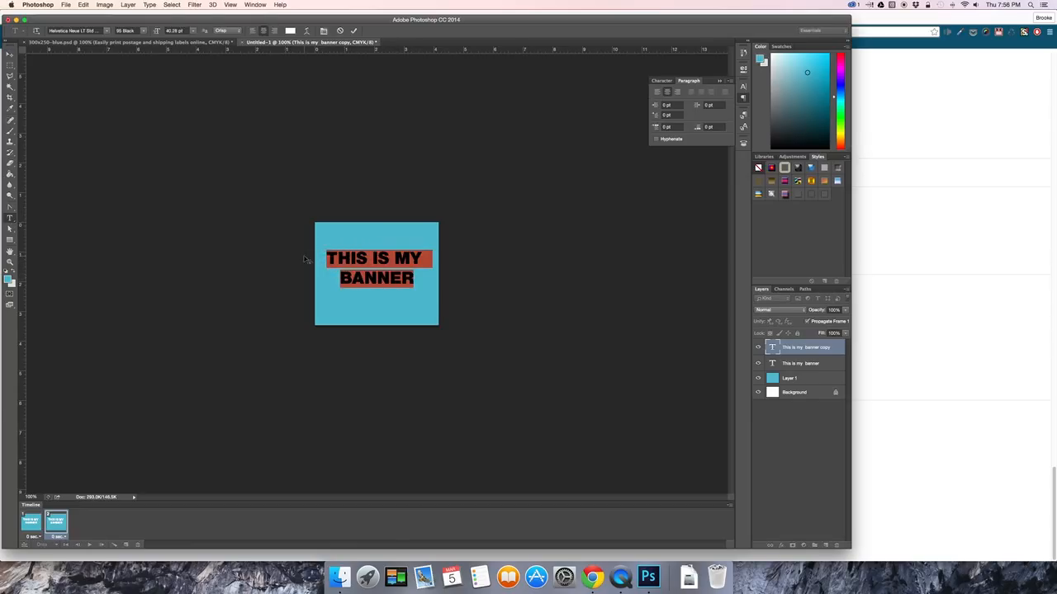
text(CHECK )
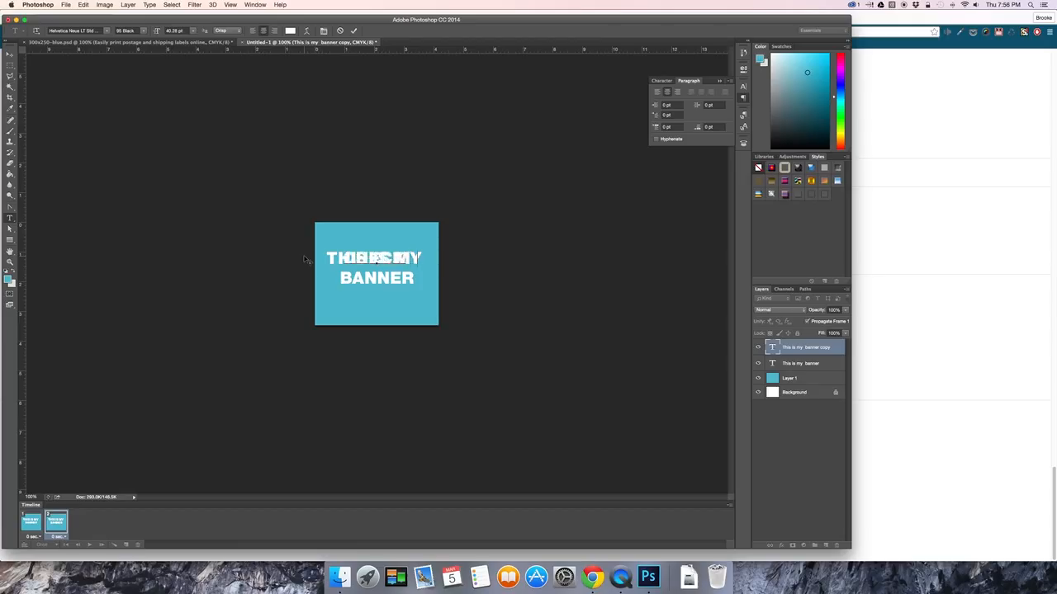
text(OUT)
key(Return)
text(THE AWESOME)
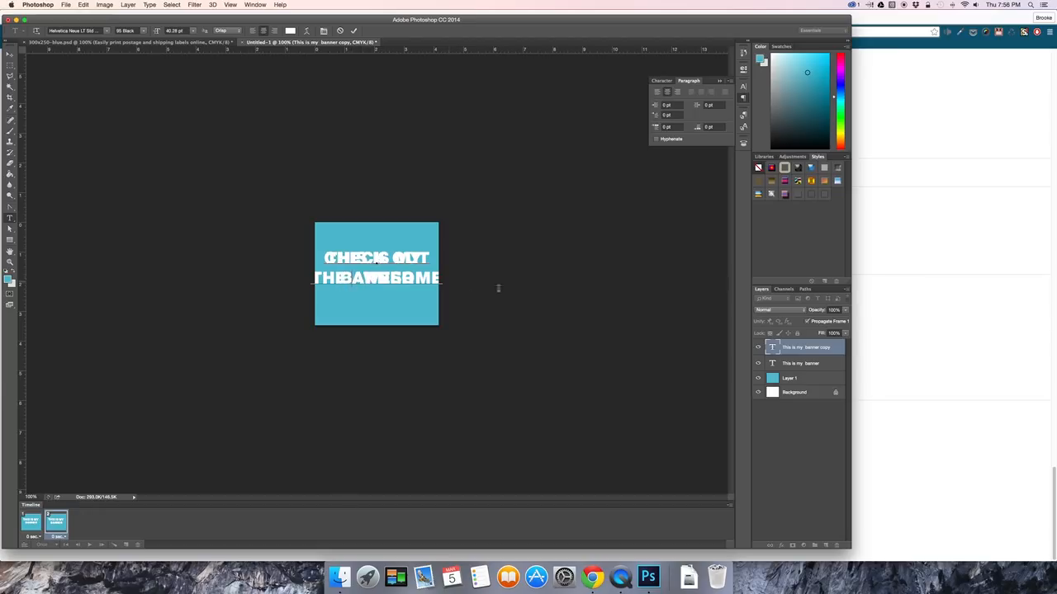
Hide the original banner text layer and break the new text before "AWESOME", shifting the three-line text slightly upward.
click(757, 363)
click(758, 363)
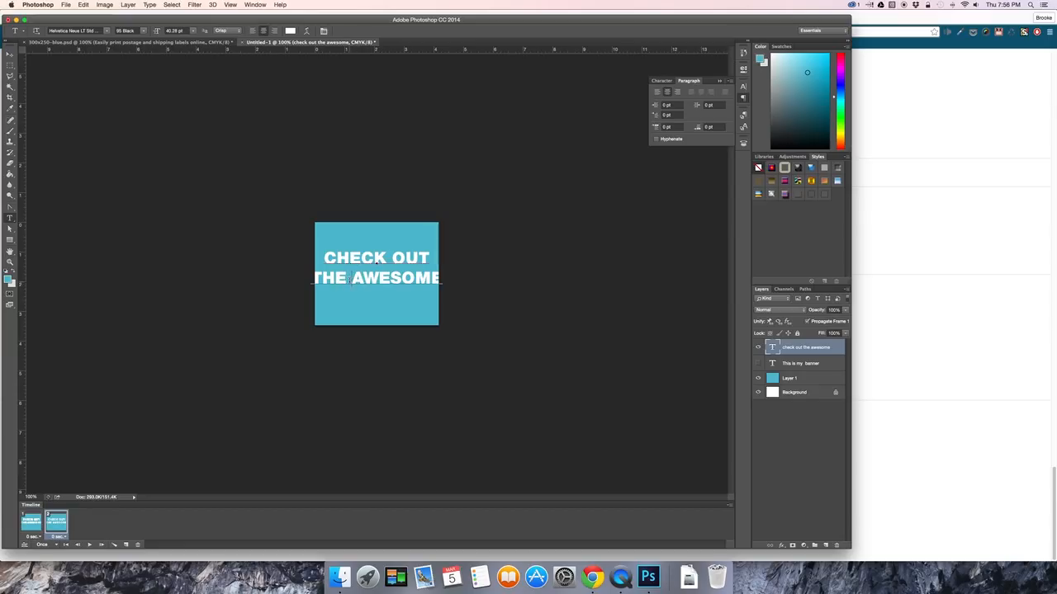
click(355, 280)
key(Return)
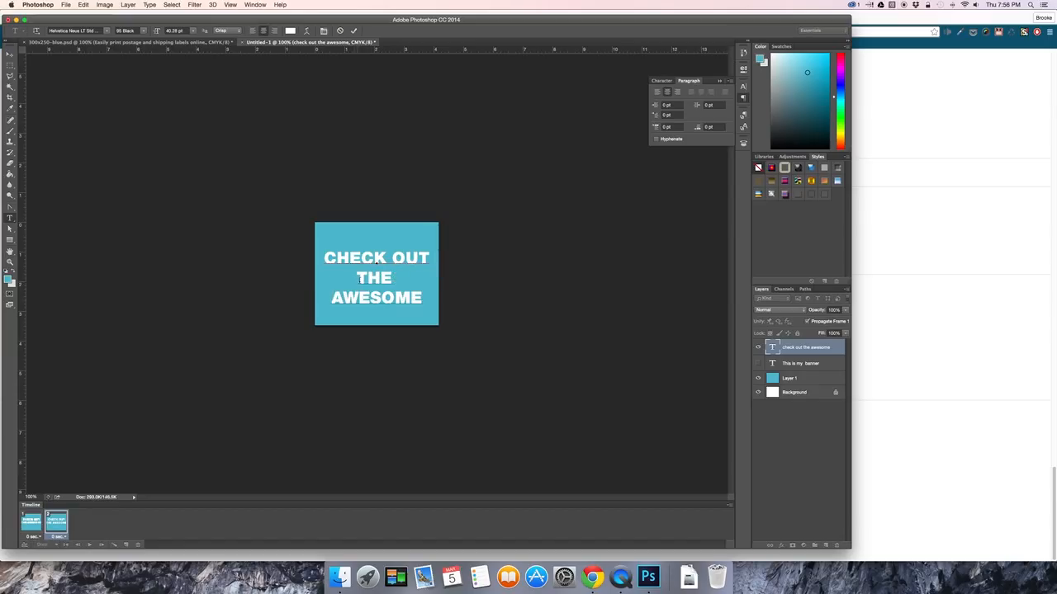
click(10, 54)
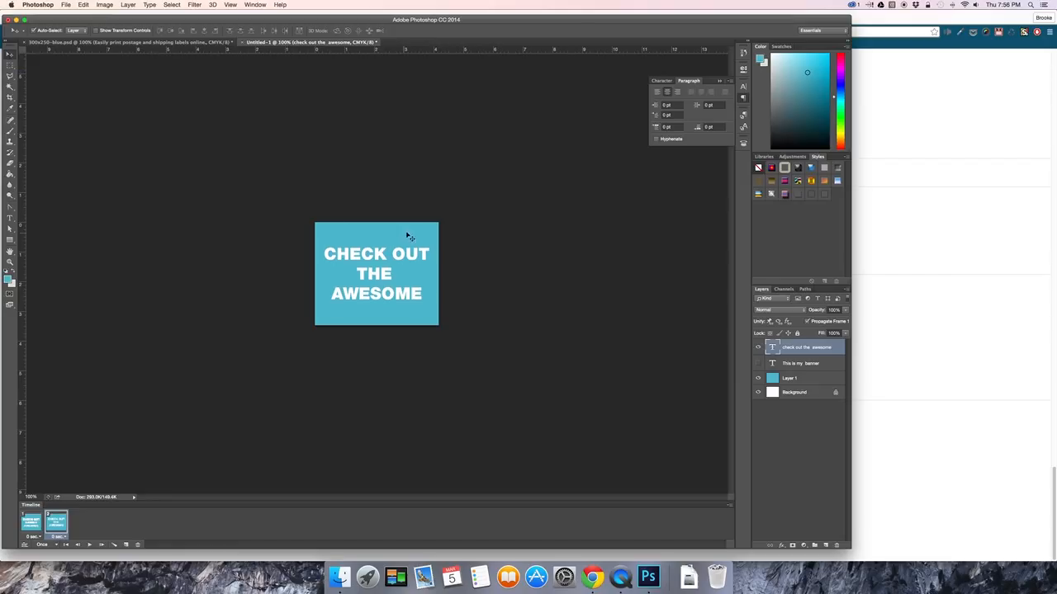
Duplicate the blue background layer, Layer 1, within the same document.
click(798, 378)
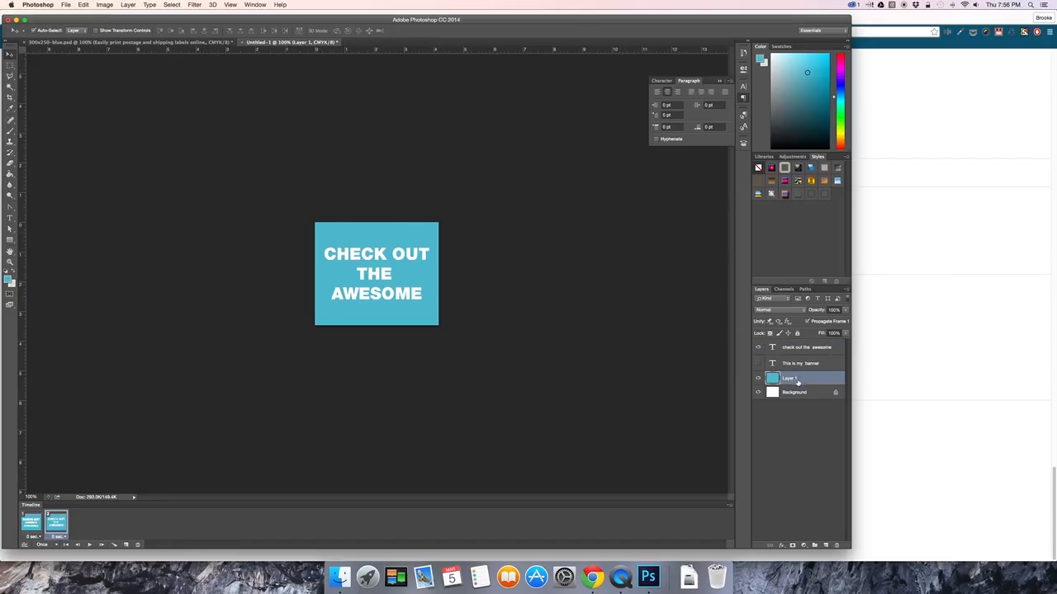
right_click(794, 381)
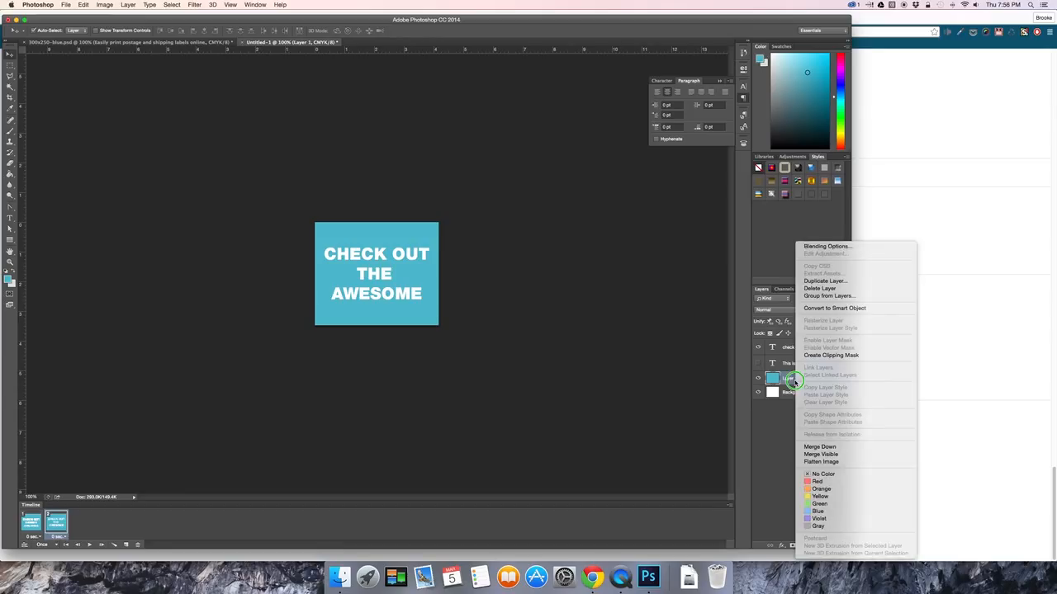
click(845, 281)
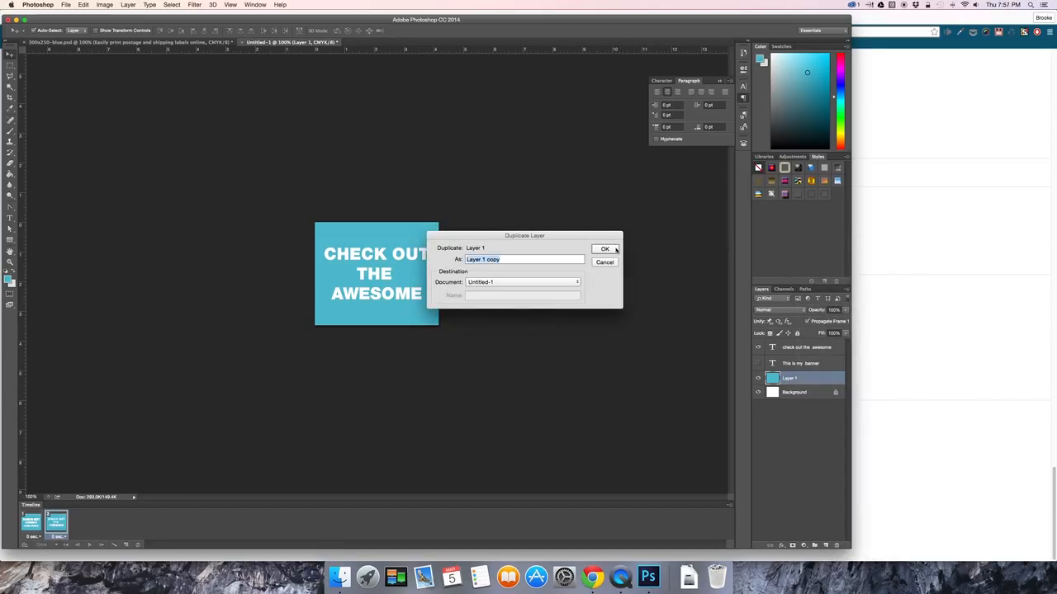
click(605, 250)
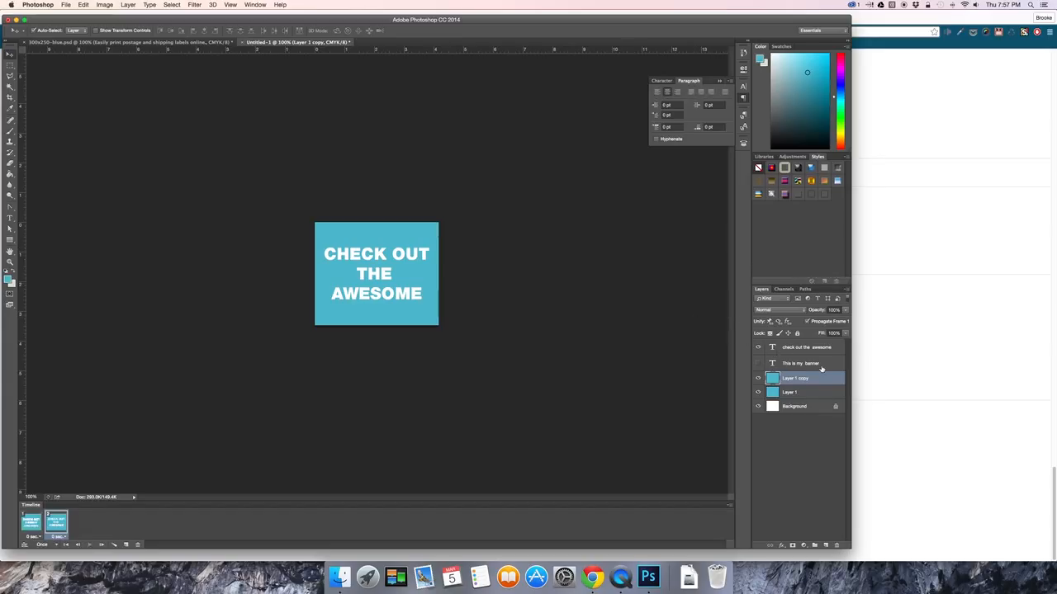
Group the "This is my banner" text layer with the original blue Layer 1.
click(794, 392)
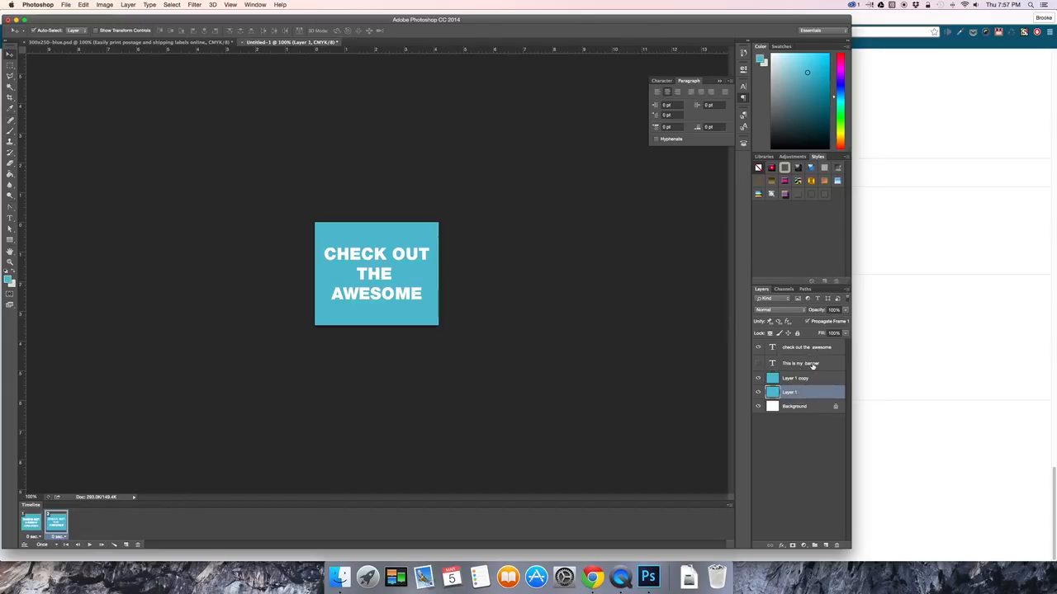
click(813, 365)
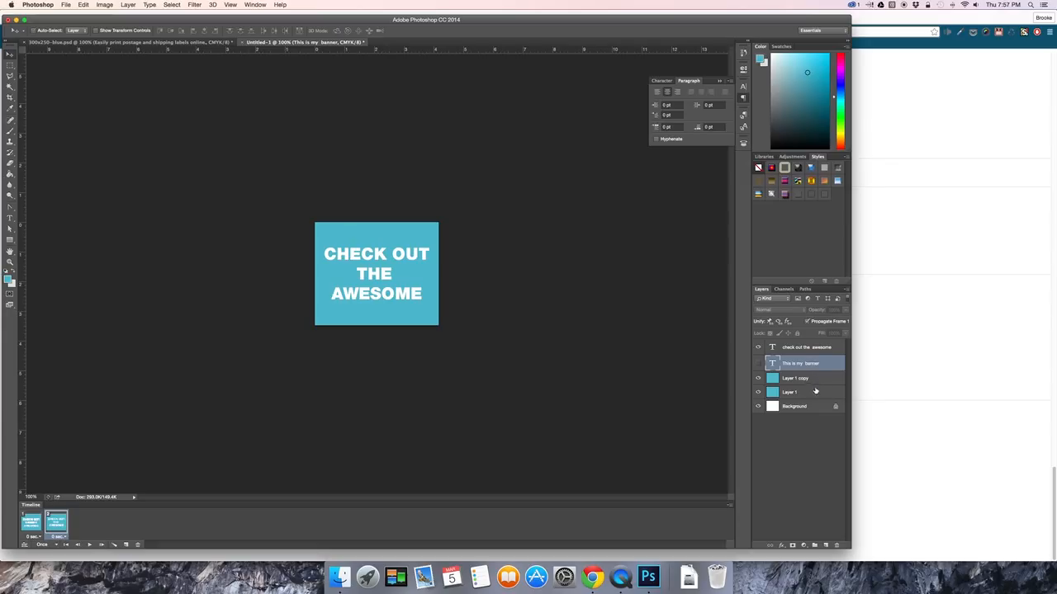
super+click(812, 392)
key(super+g)
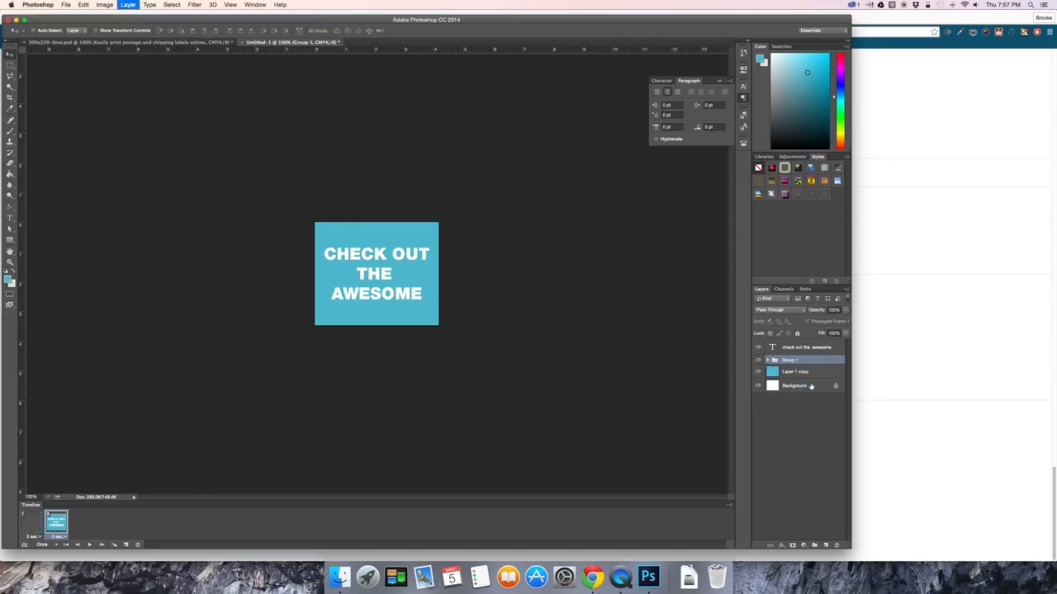
Group the "check out the awesome" text layer with Layer 1 copy.
click(803, 371)
super+click(804, 348)
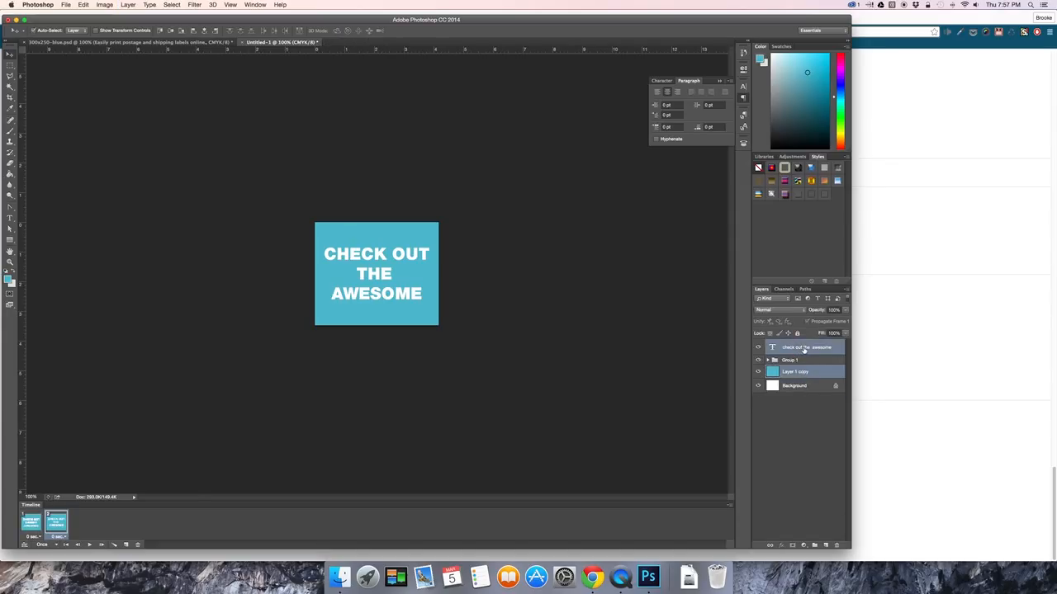
key(super+g)
Rename the original banner's group slide1 and the "check out the awesome" group slide2.
double_click(789, 353)
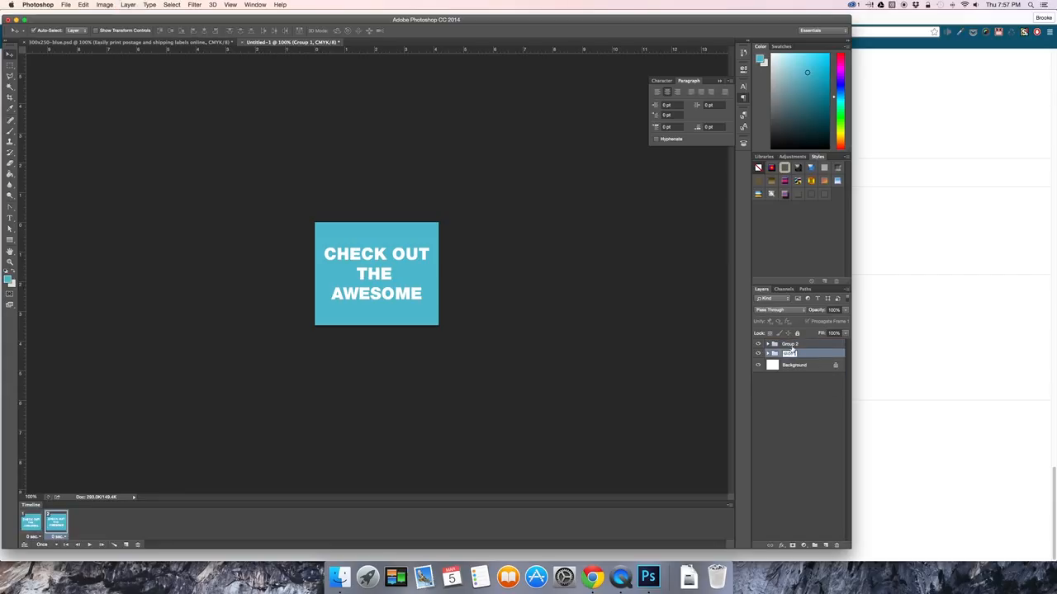
text(slide1)
key(Return)
click(791, 345)
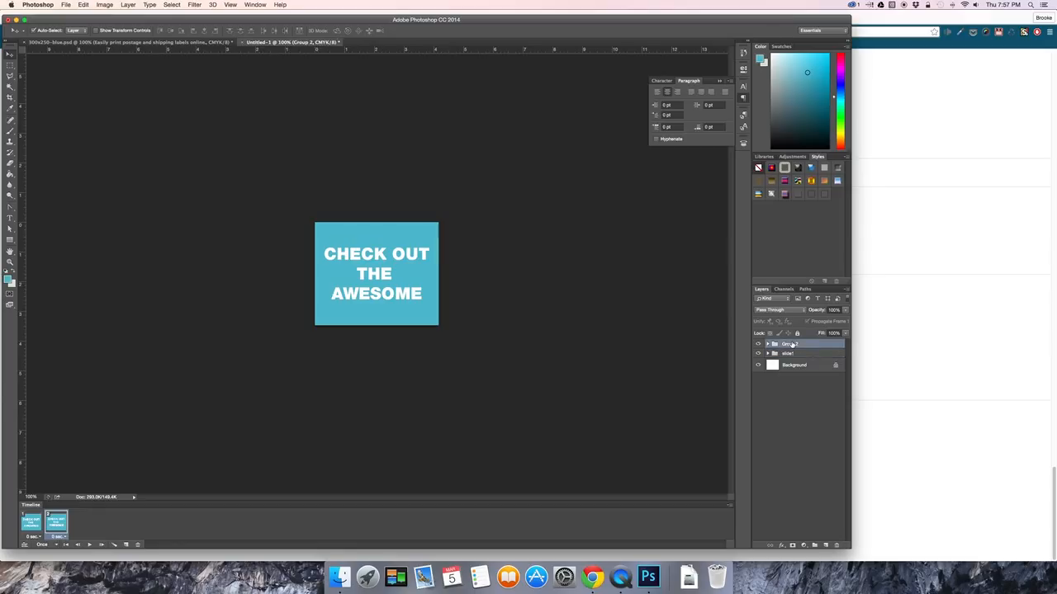
double_click(792, 345)
text(slide2)
key(Return)
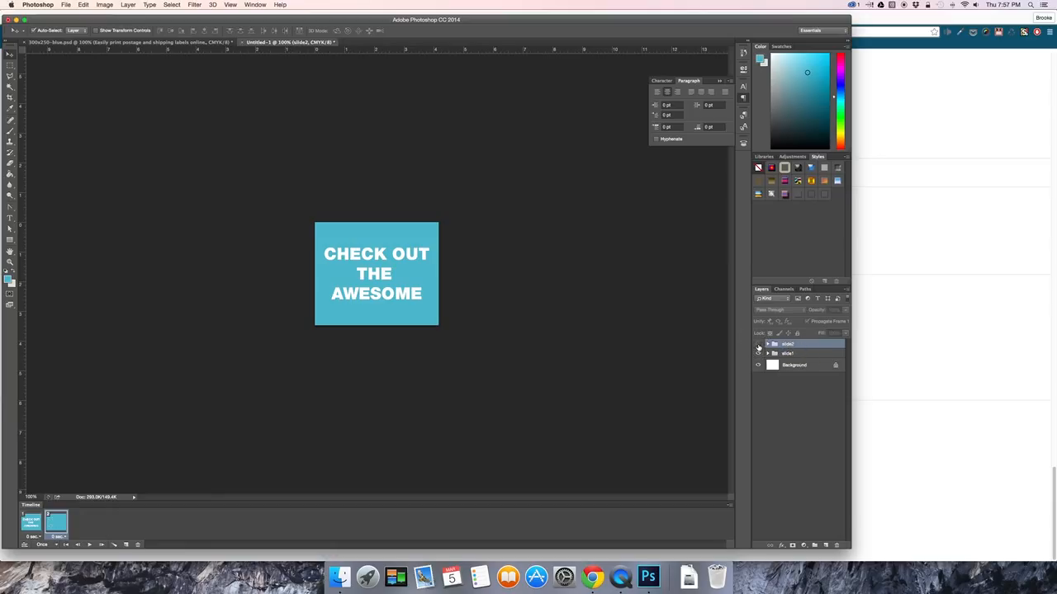
click(758, 345)
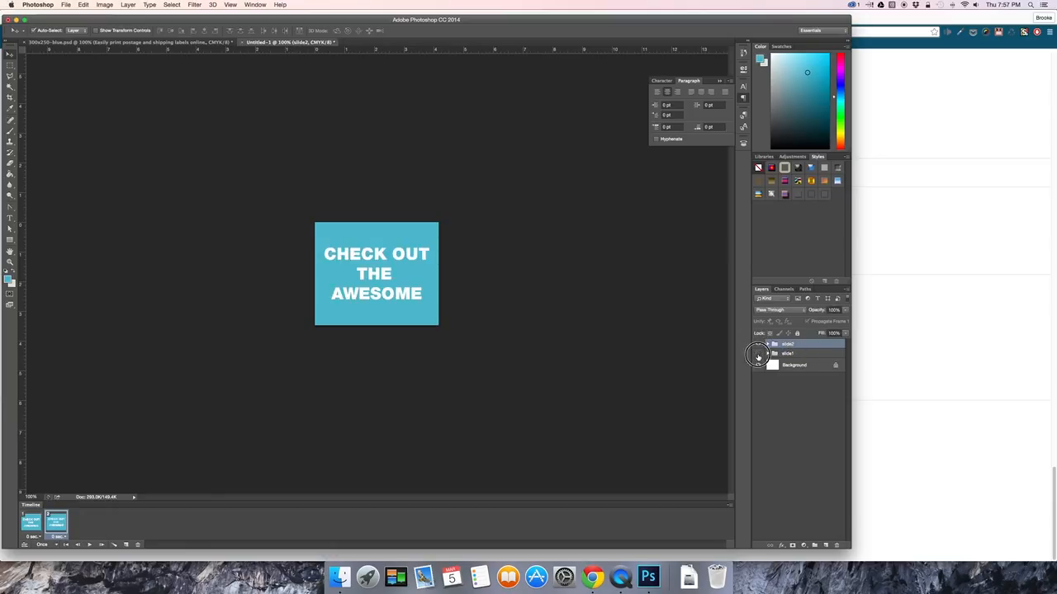
click(758, 355)
Apply a pinkish-purple Color Overlay to Layer 1 copy inside the slide2 group.
click(768, 345)
click(776, 373)
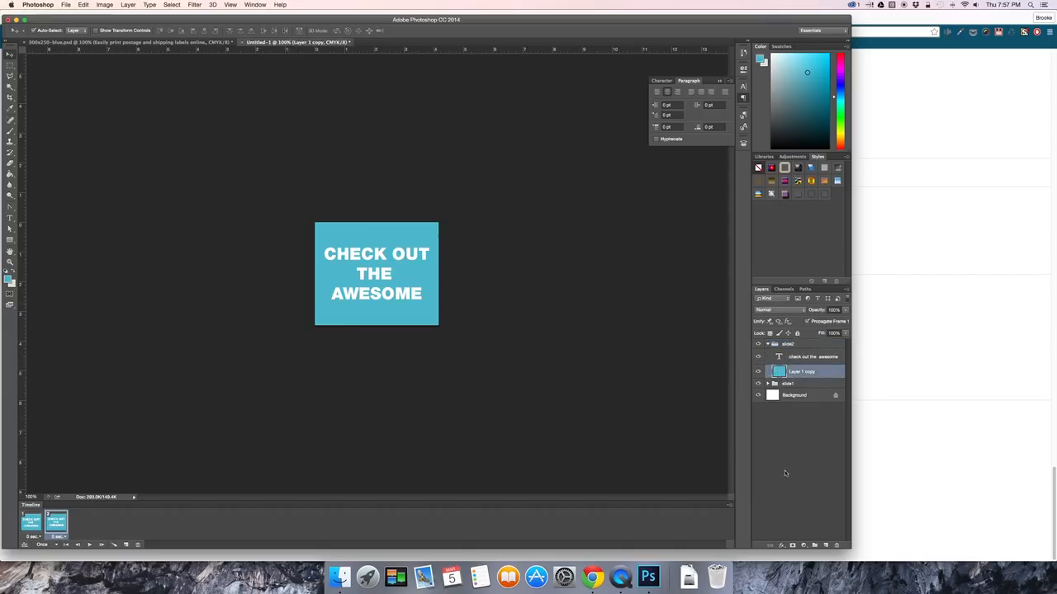
click(781, 545)
click(738, 484)
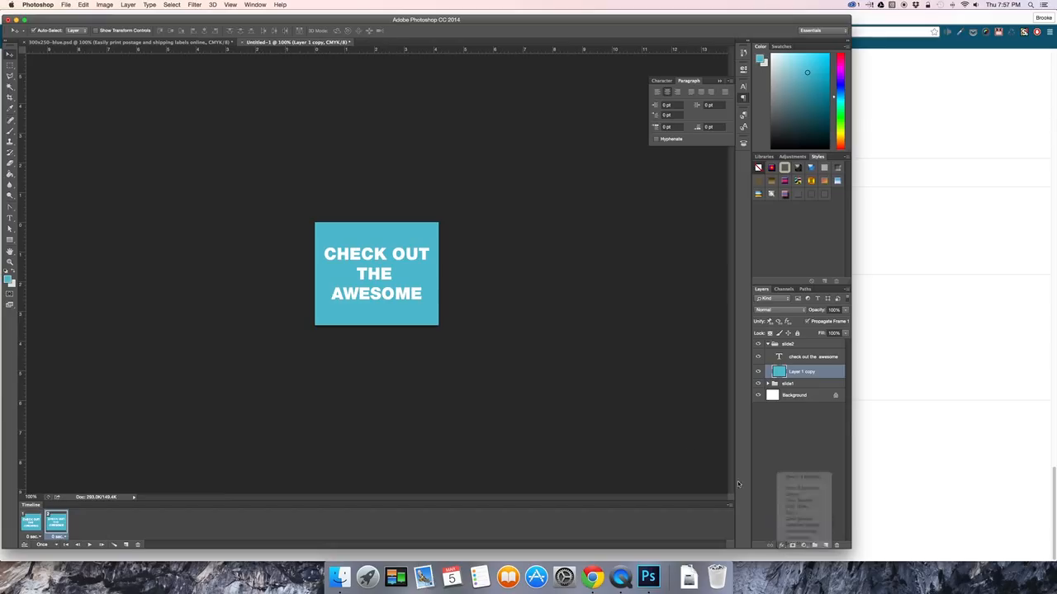
click(789, 241)
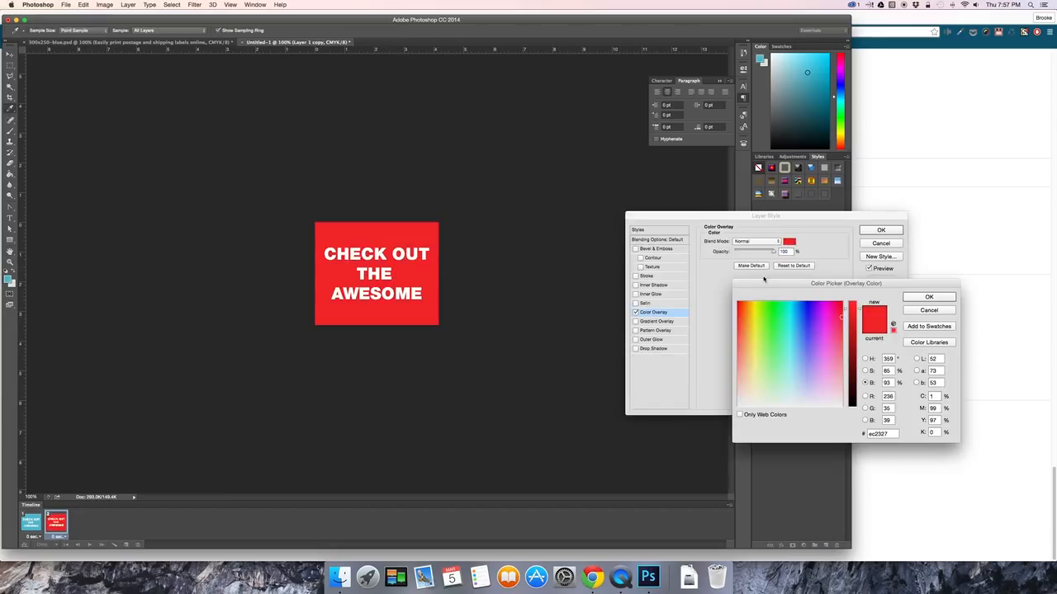
click(828, 342)
drag(828, 340, 823, 337)
click(914, 299)
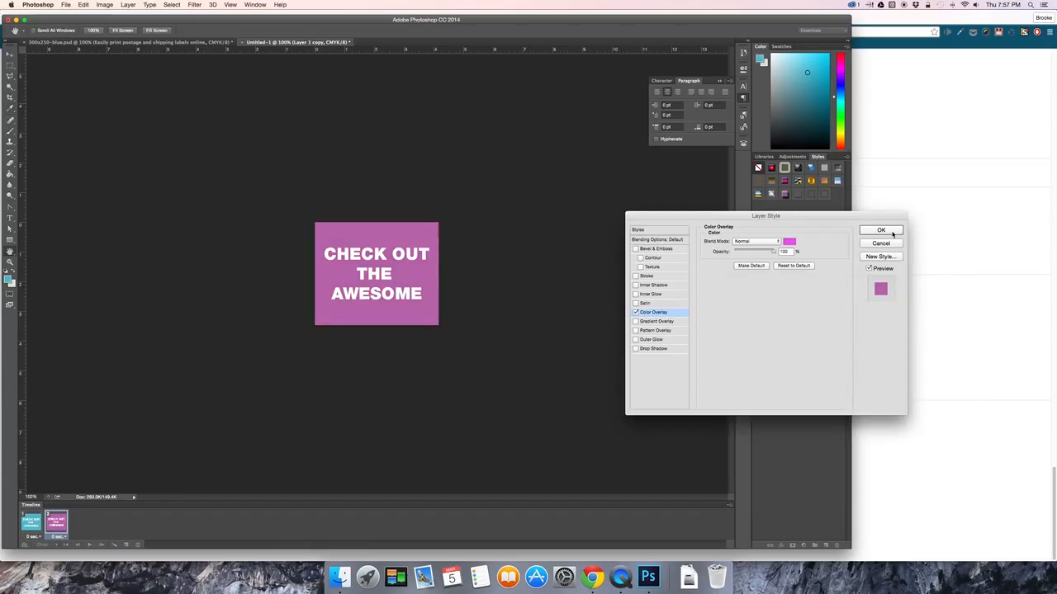
click(881, 231)
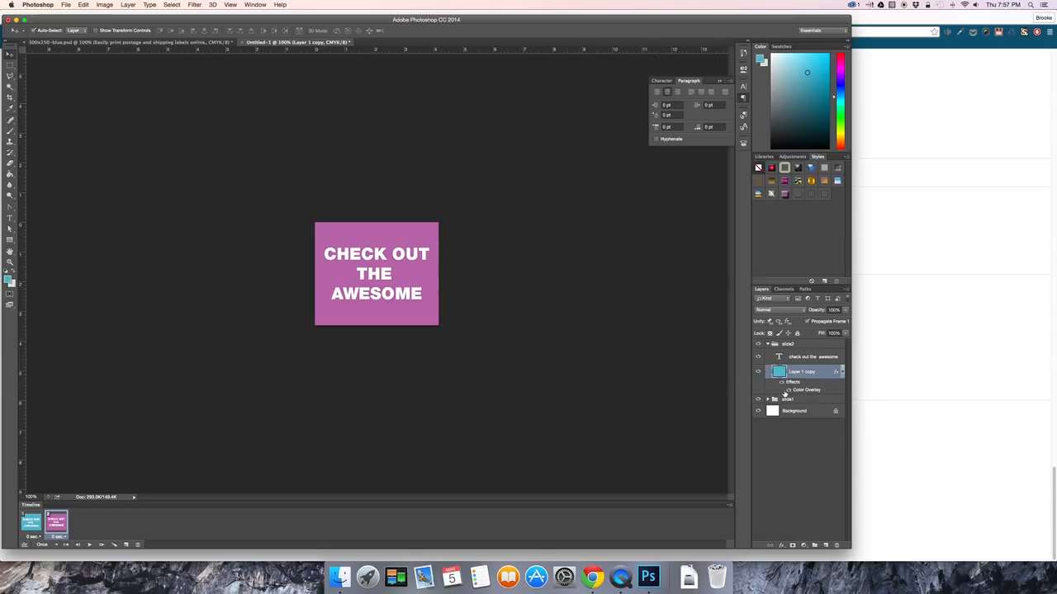
Collapse the slide2 group and duplicate it within the same document as slide2 copy.
click(768, 345)
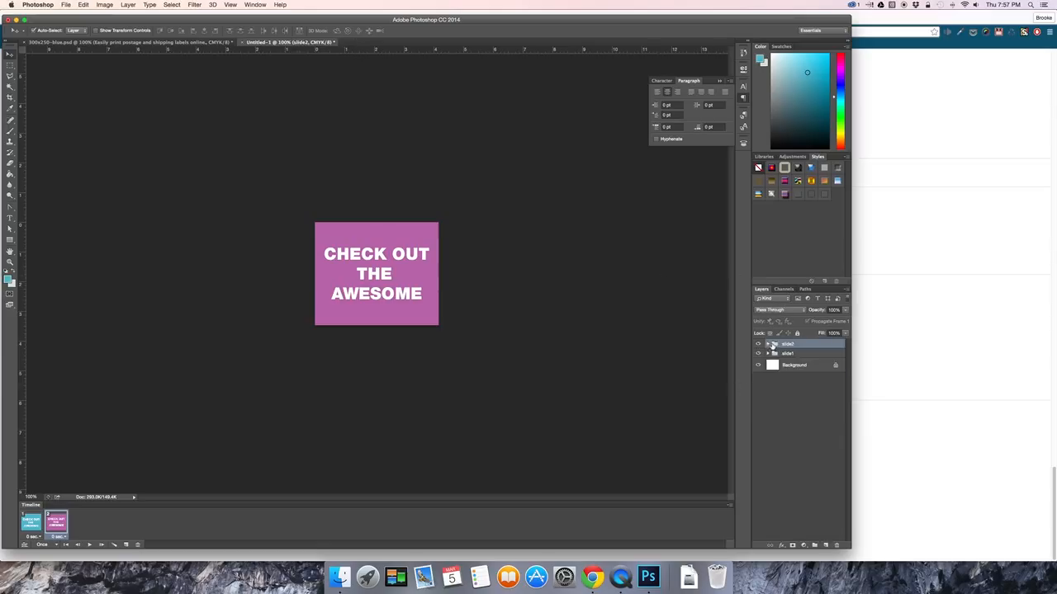
right_click(789, 343)
click(815, 370)
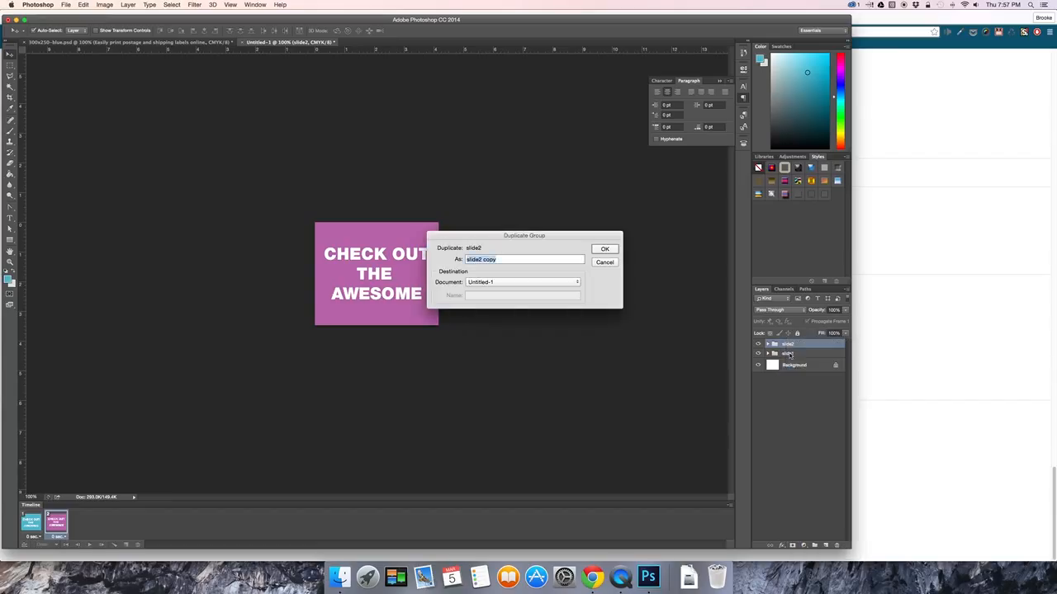
click(605, 250)
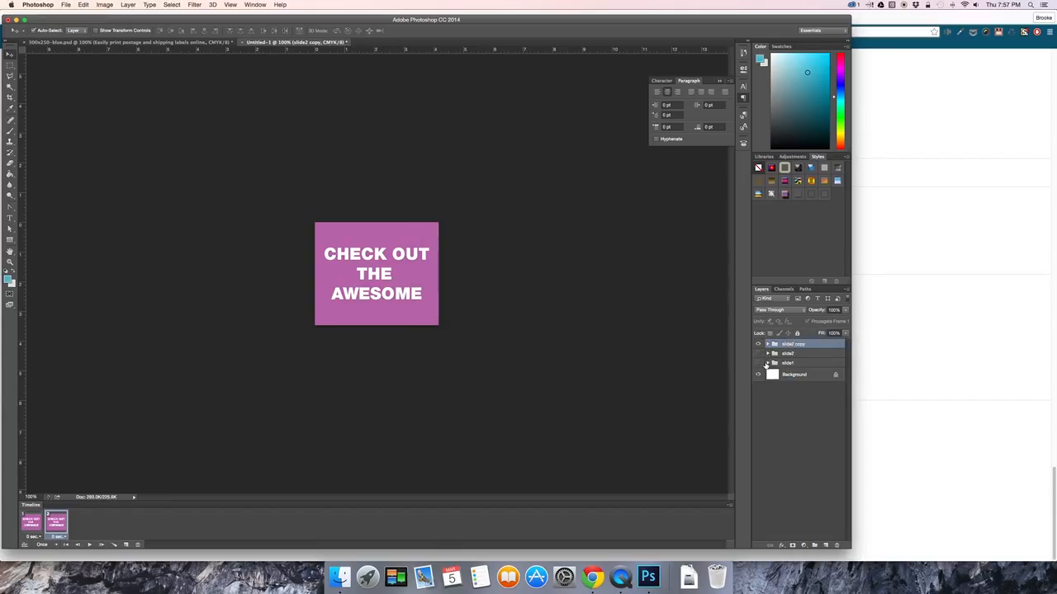
Check the layers inside the slide1 group and hide both the slide1 and slide2 groups.
click(768, 363)
click(759, 376)
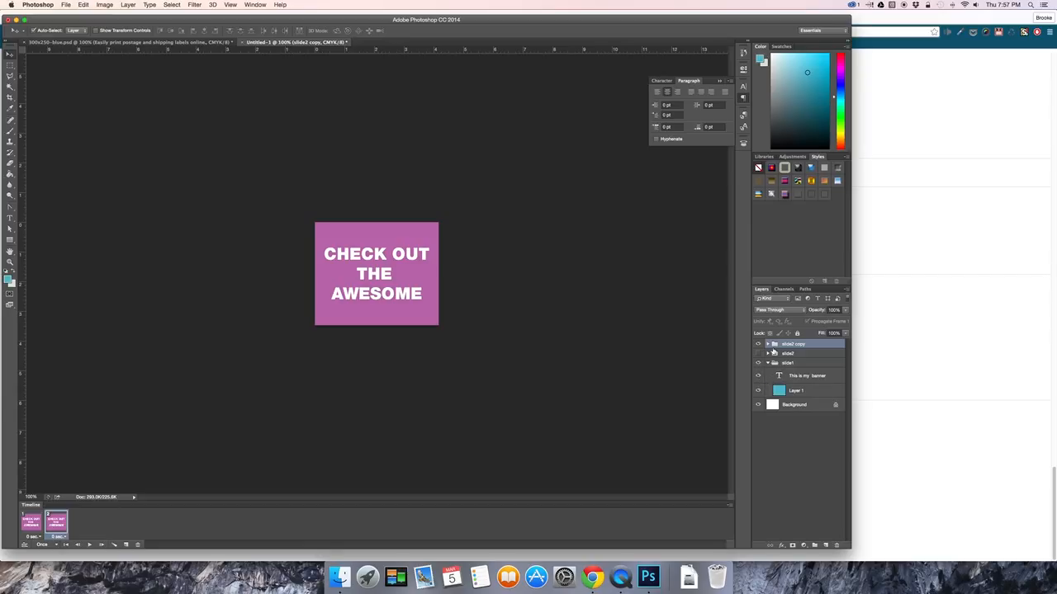
click(769, 364)
click(758, 363)
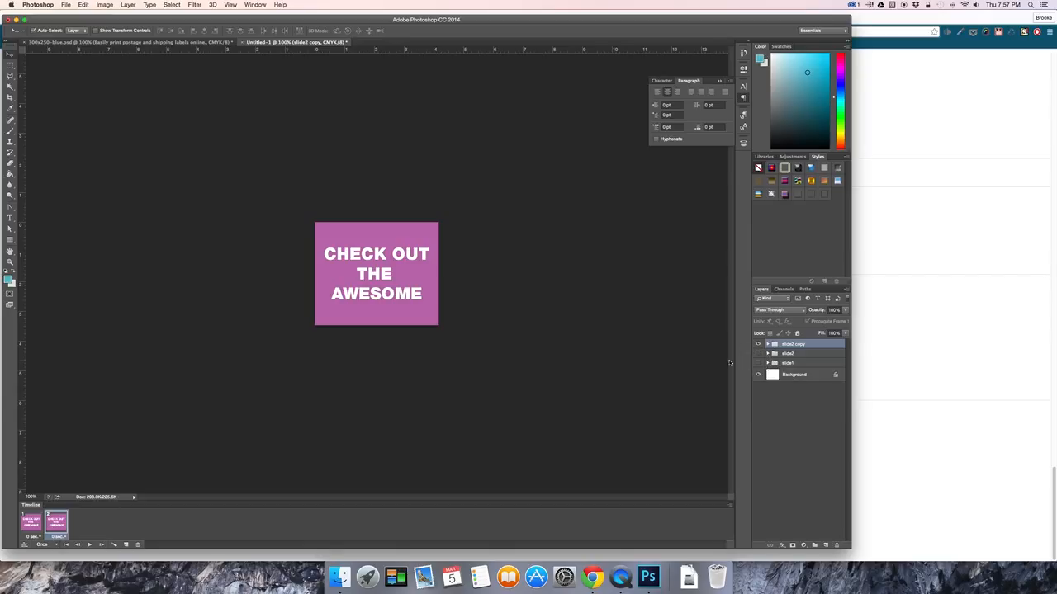
Add a third animation frame and replace the text in the slide2 copy group with "The banner ad of your dreams".
click(91, 545)
click(127, 545)
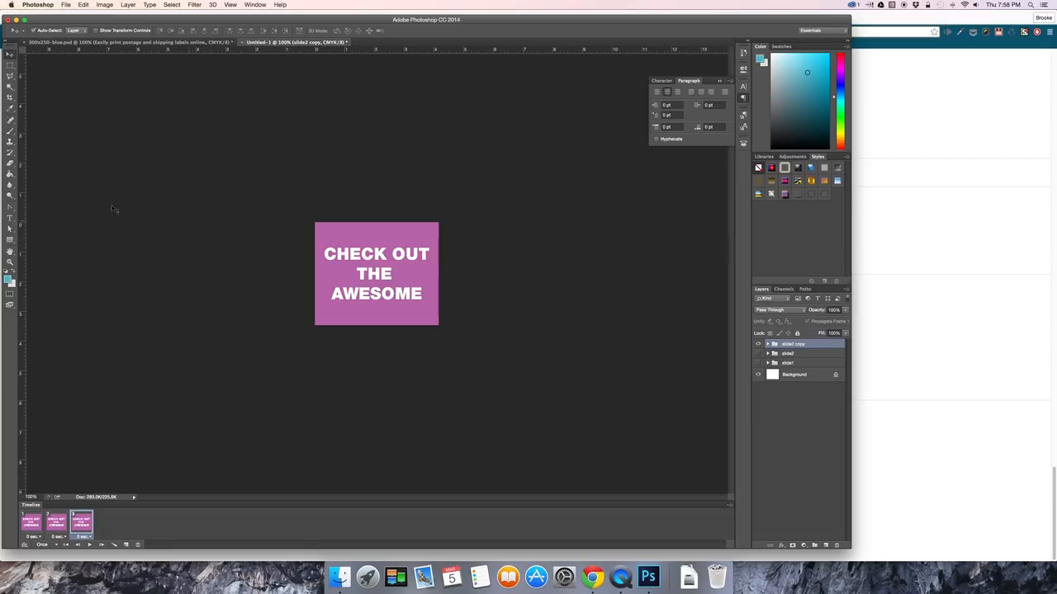
click(10, 218)
click(367, 287)
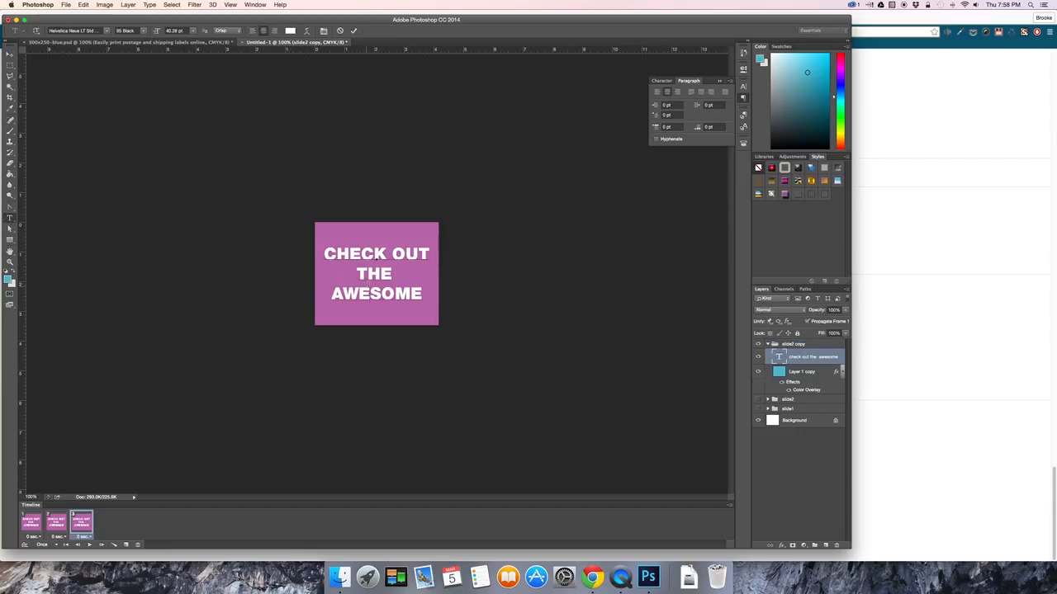
drag(424, 295, 321, 246)
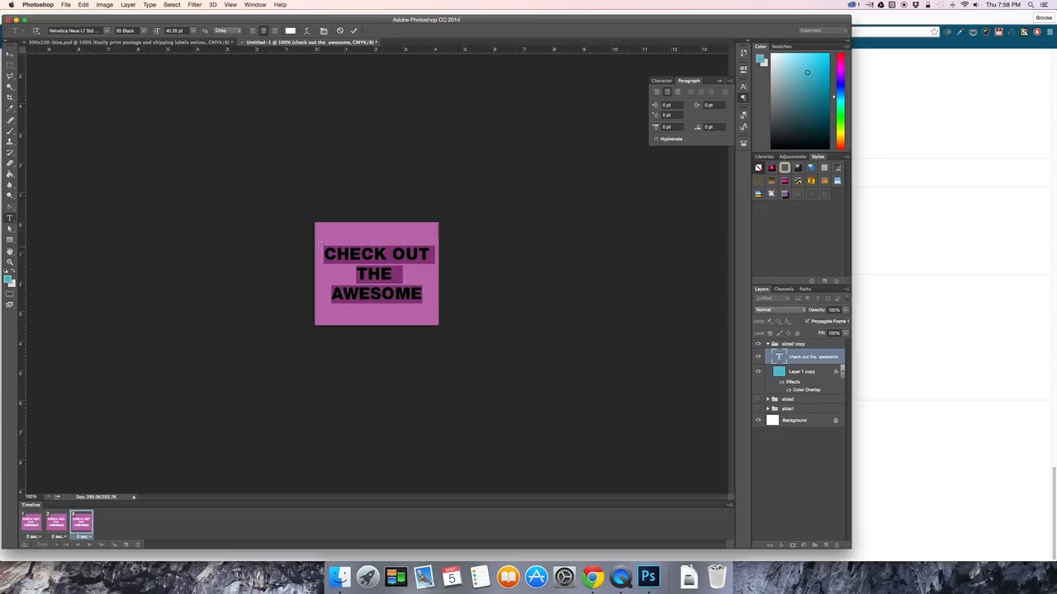
text(THE BAN)
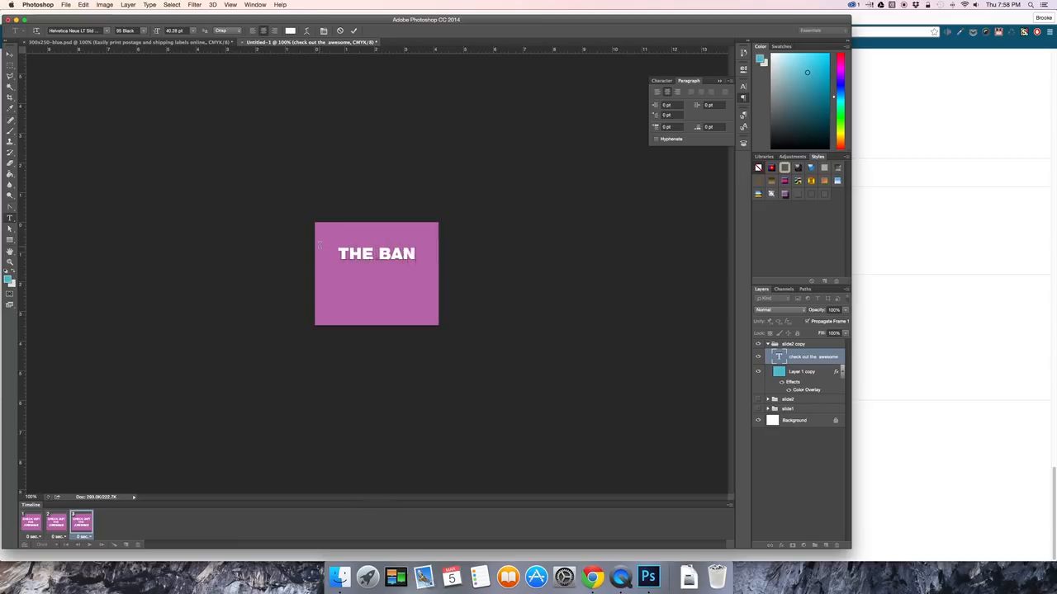
text(NER AD)
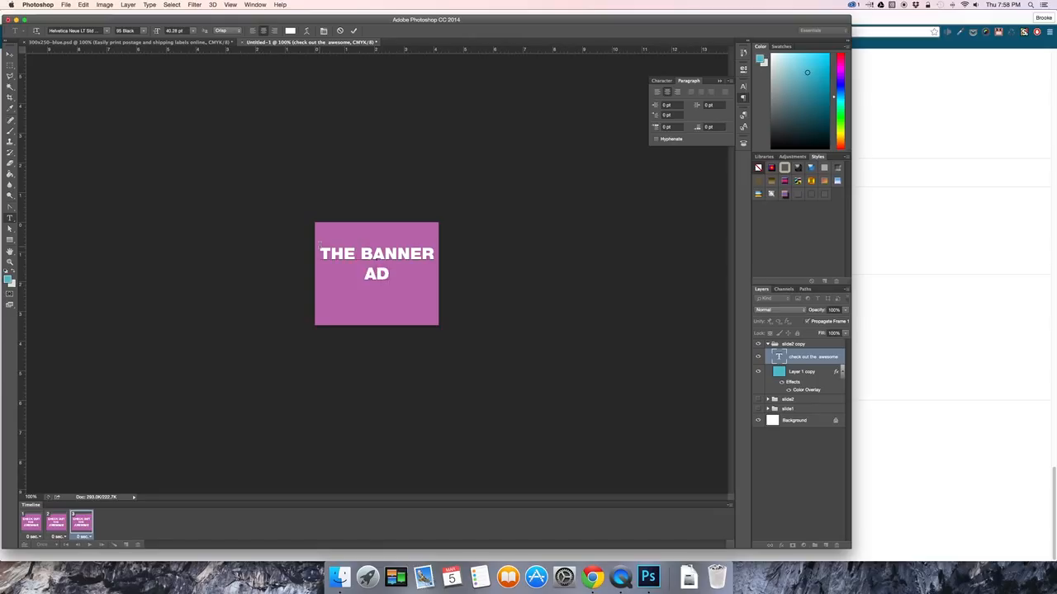
text( OF YOUR )
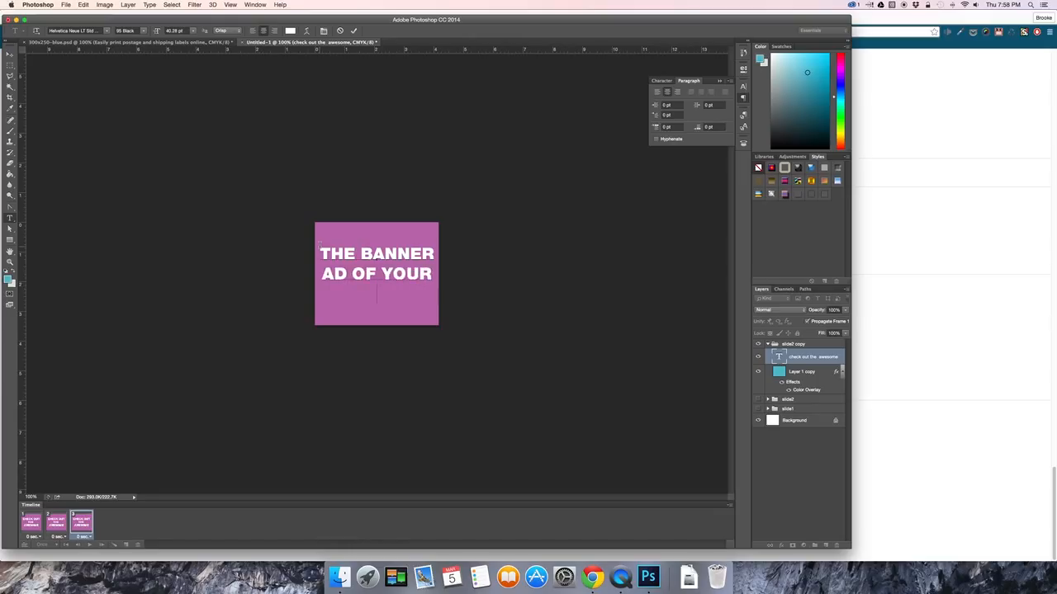
text(DREAMS)
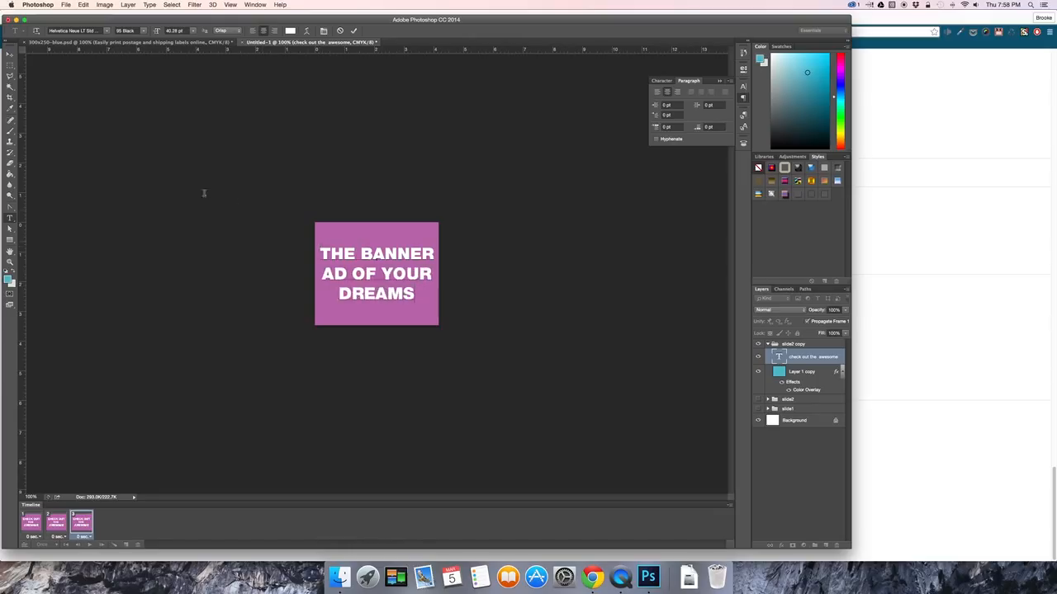
click(10, 53)
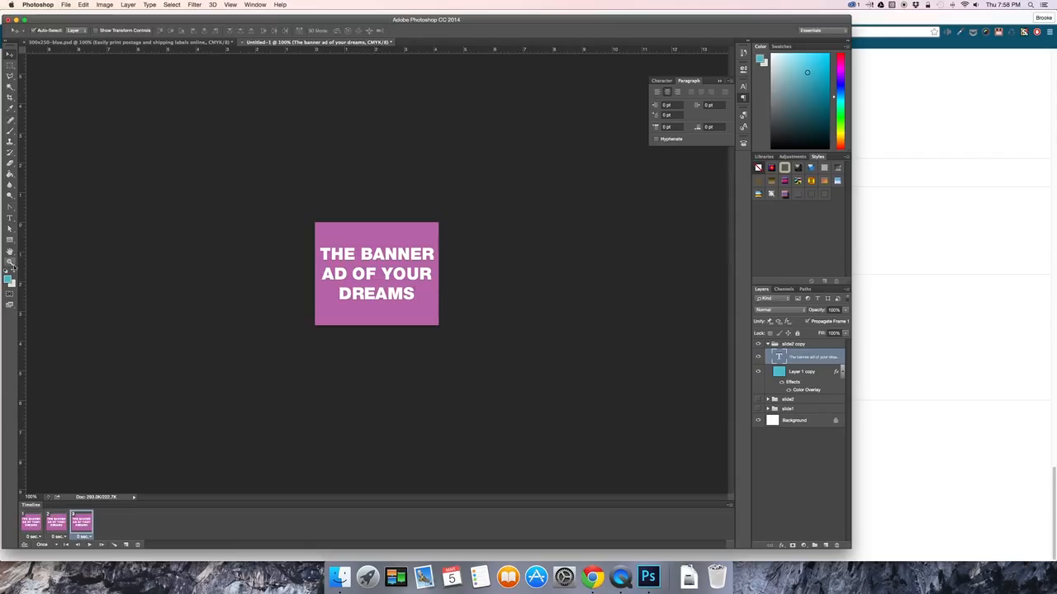
Draw a small blue triangle custom shape, about 35 px wide and 16 px high, beside the word DREAMS.
click(10, 240)
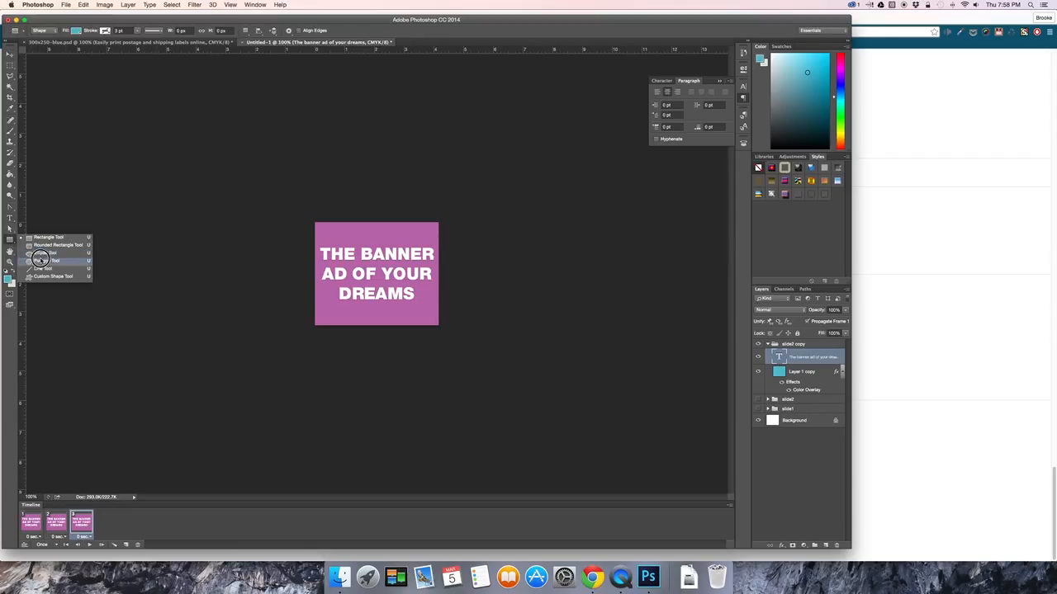
click(49, 275)
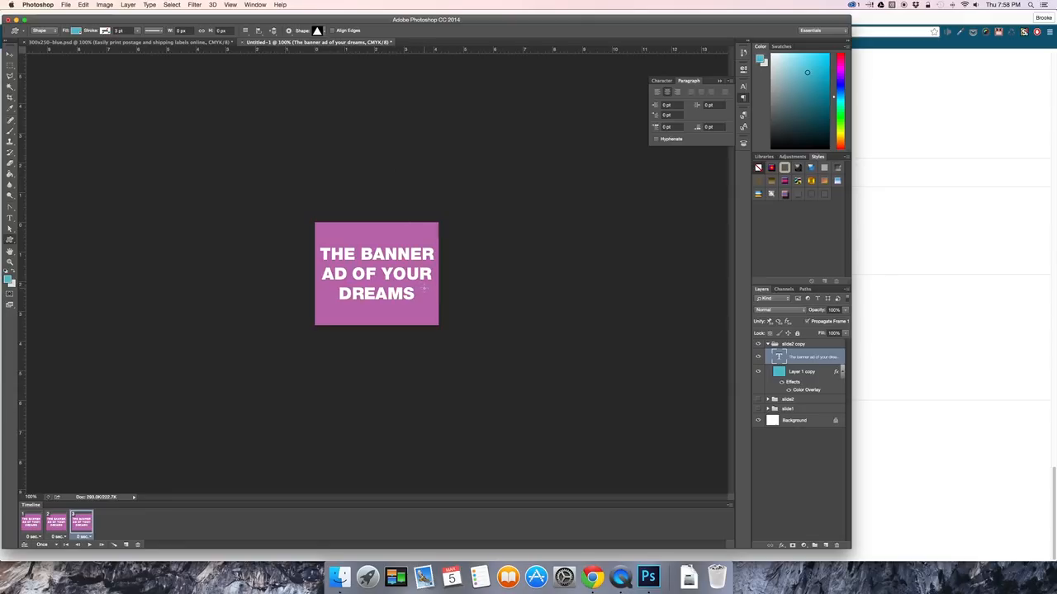
drag(424, 287, 440, 294)
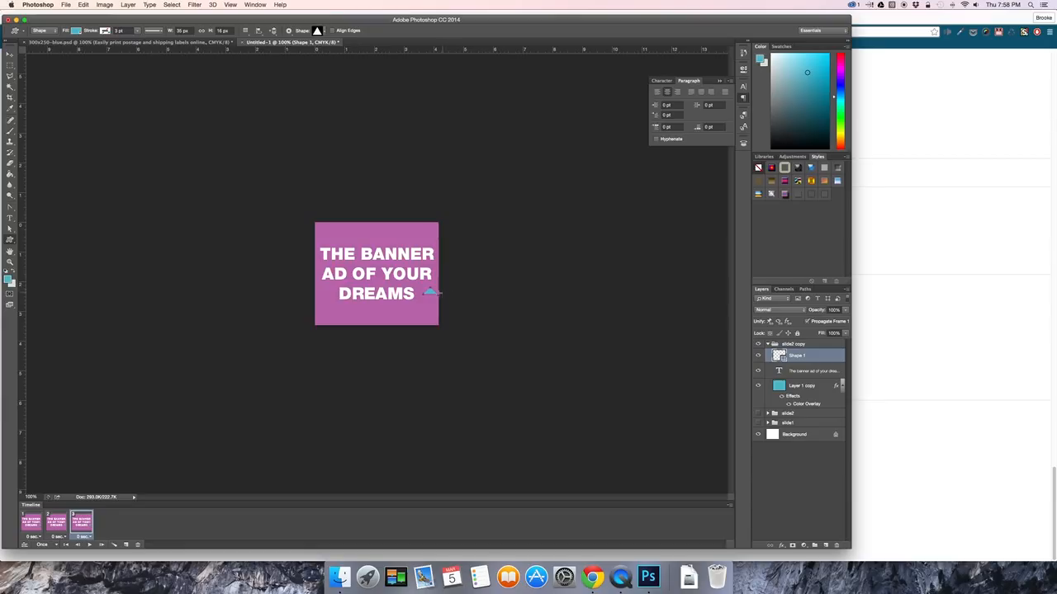
Rotate the triangle 90° clockwise to point right and nudge it left and down, level with the word DREAMS.
click(14, 56)
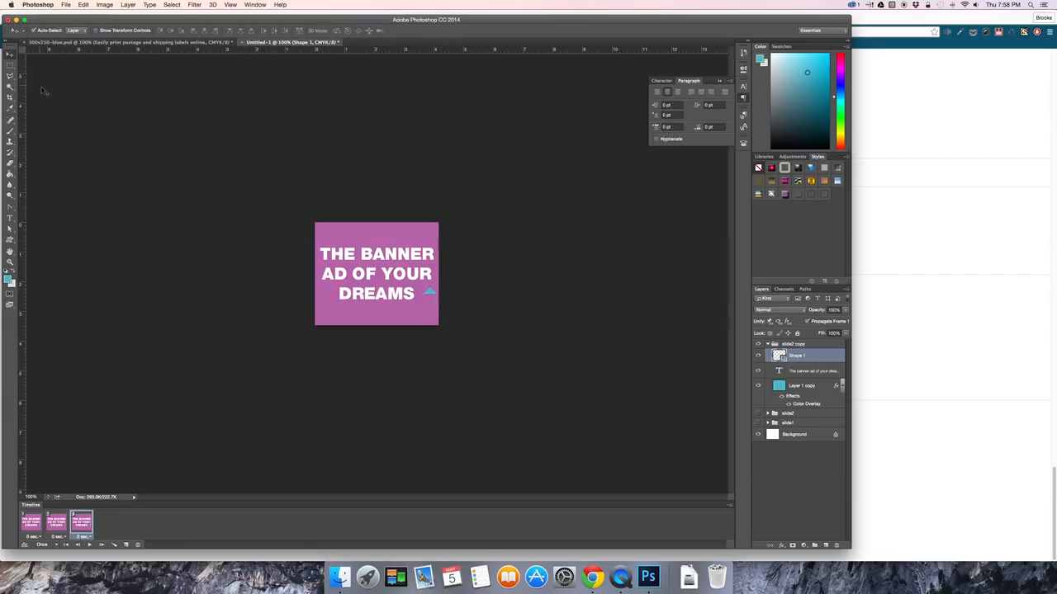
key(super+t)
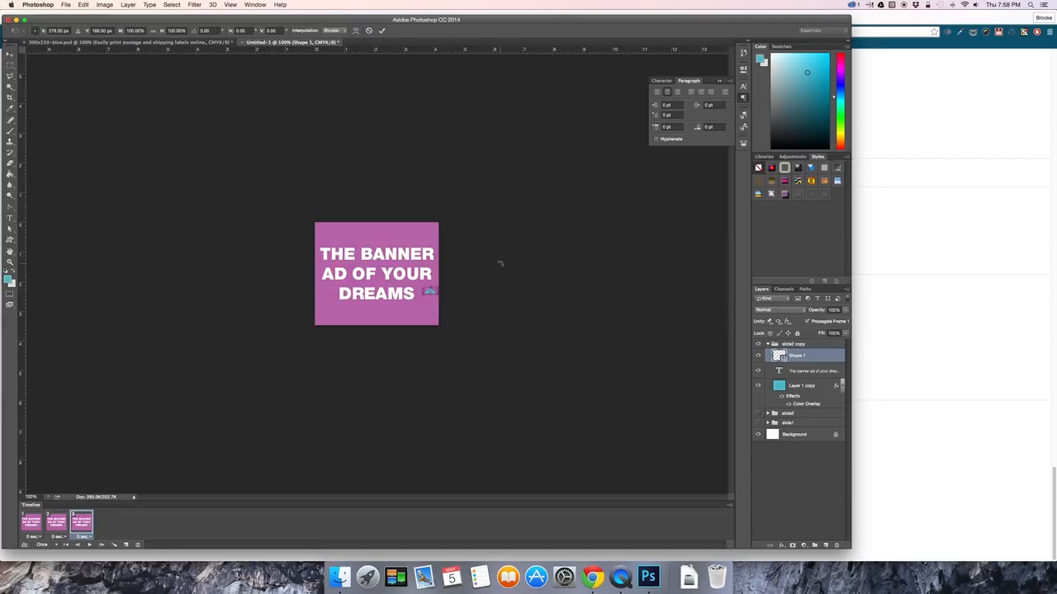
drag(448, 284, 443, 328)
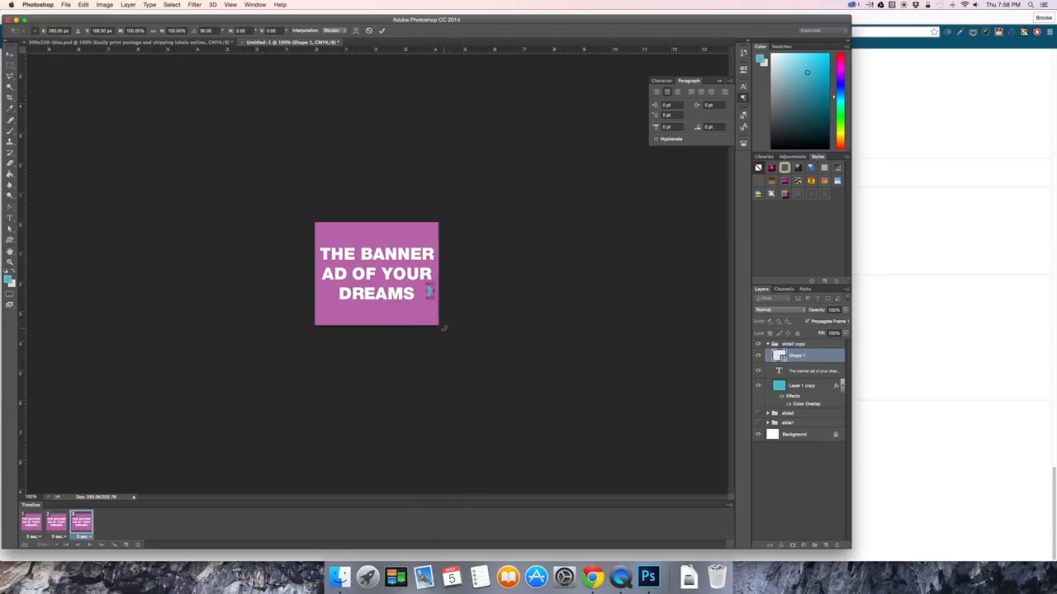
key(Return)
key(shift+Left)
key(shift+Left)
key(shift+Down)
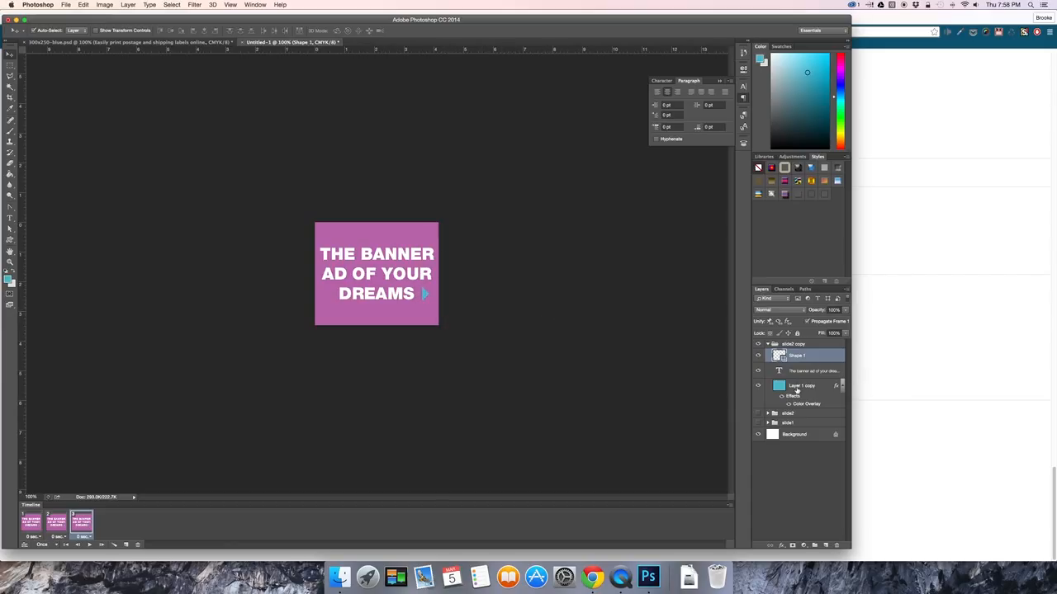
Change the Color Overlay of Layer 1 copy in the slide2 copy group to the lighter pinkish purple d665e0.
click(796, 388)
double_click(806, 404)
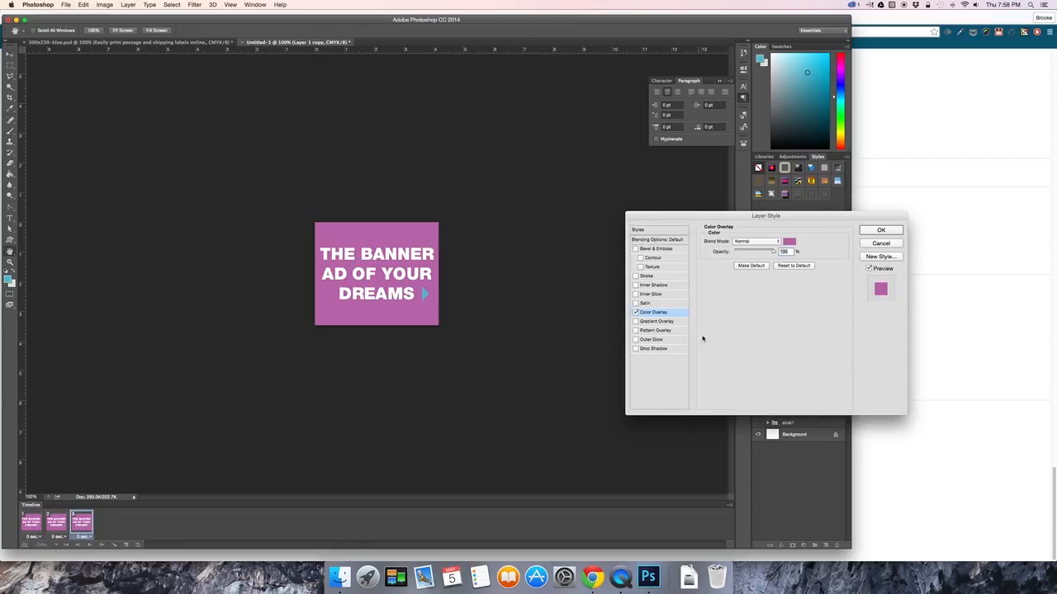
click(789, 242)
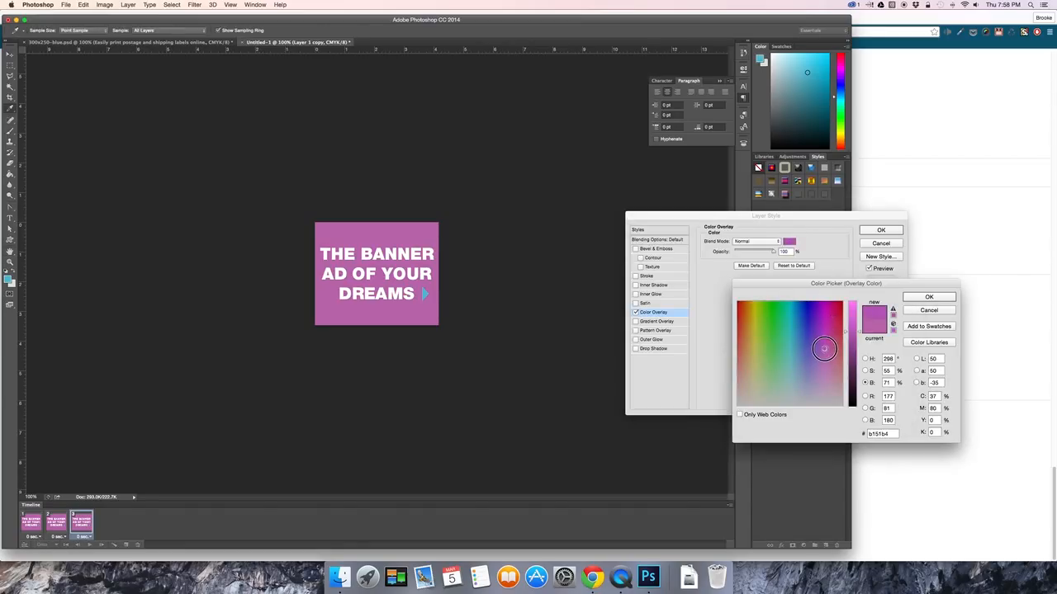
click(823, 348)
drag(852, 329, 898, 315)
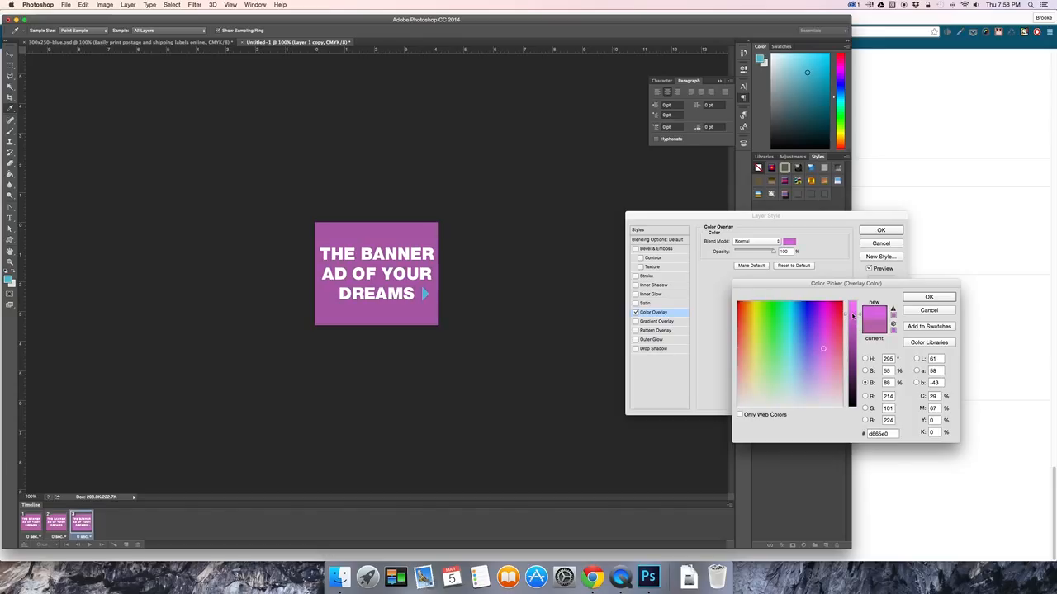
click(928, 298)
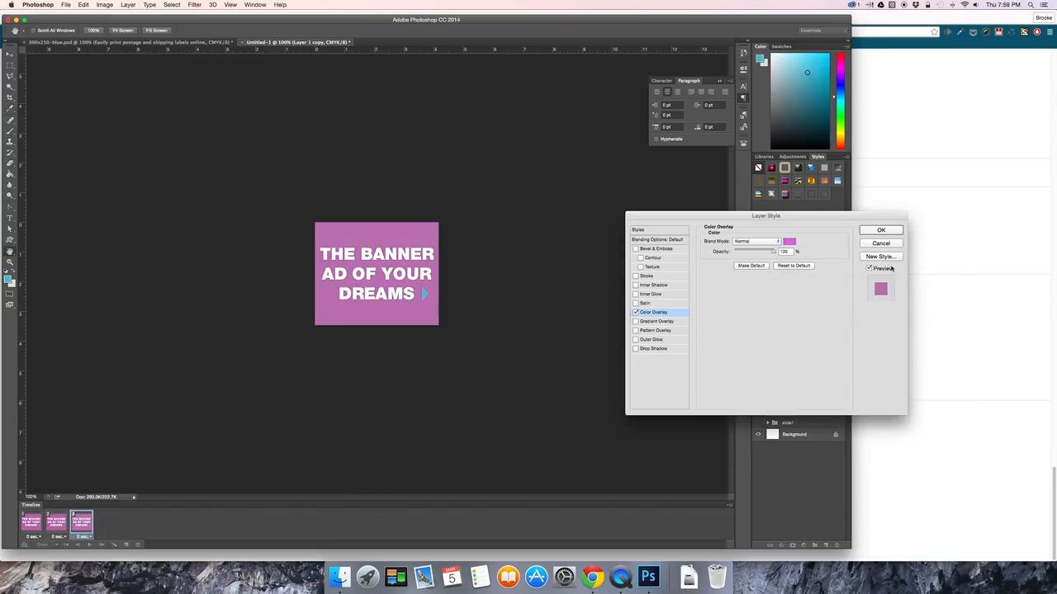
click(883, 231)
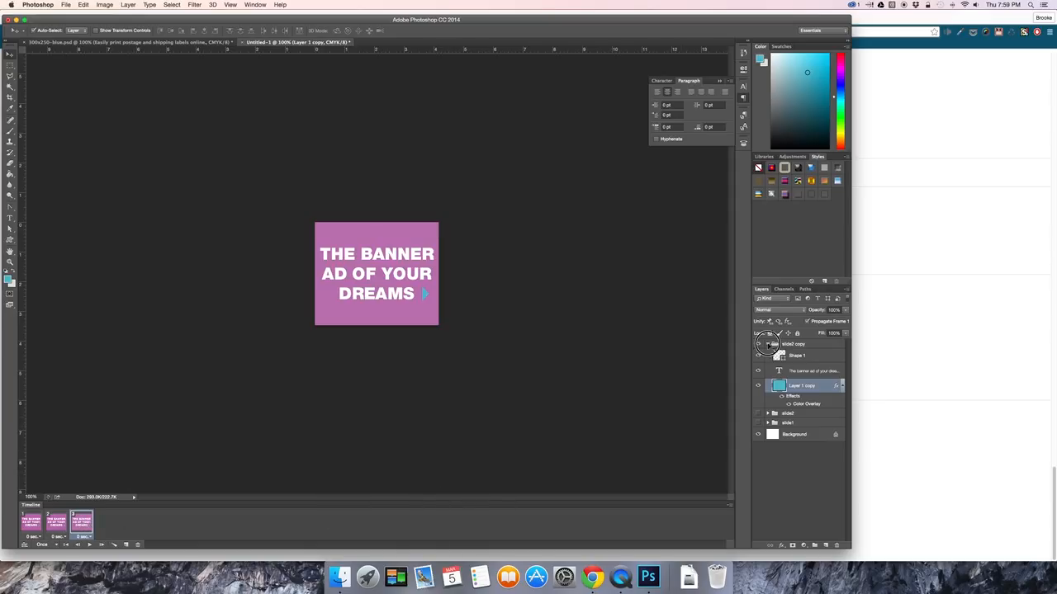
Collapse the slide2 copy group and rename it slide3.
click(768, 344)
double_click(789, 345)
text(slide3)
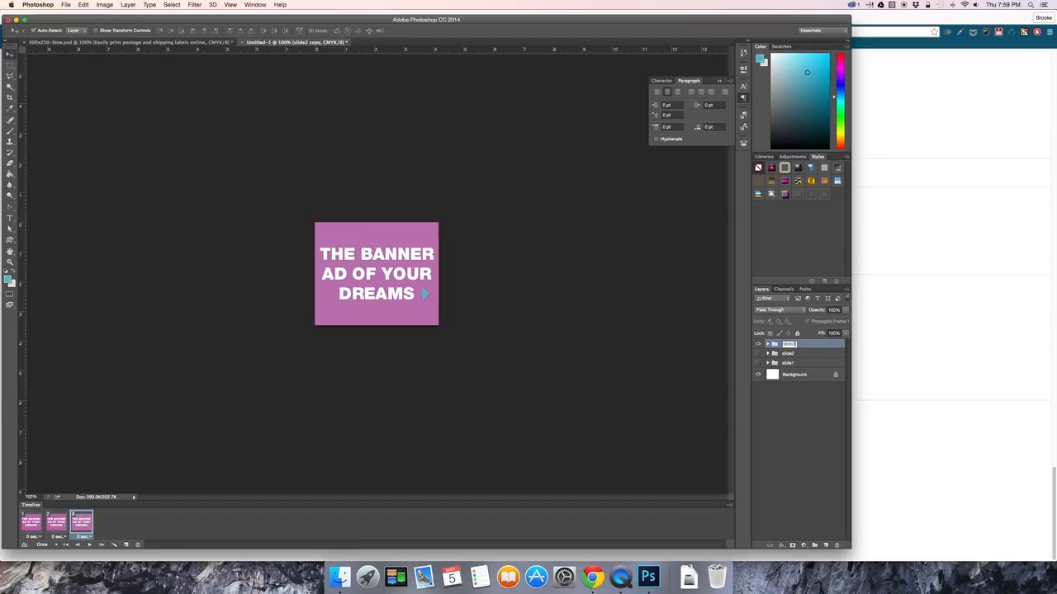
key(Return)
Set the group visibility per frame so frame 1 shows only slide1, frame 2 only slide2 and frame 3 only slide3.
click(31, 523)
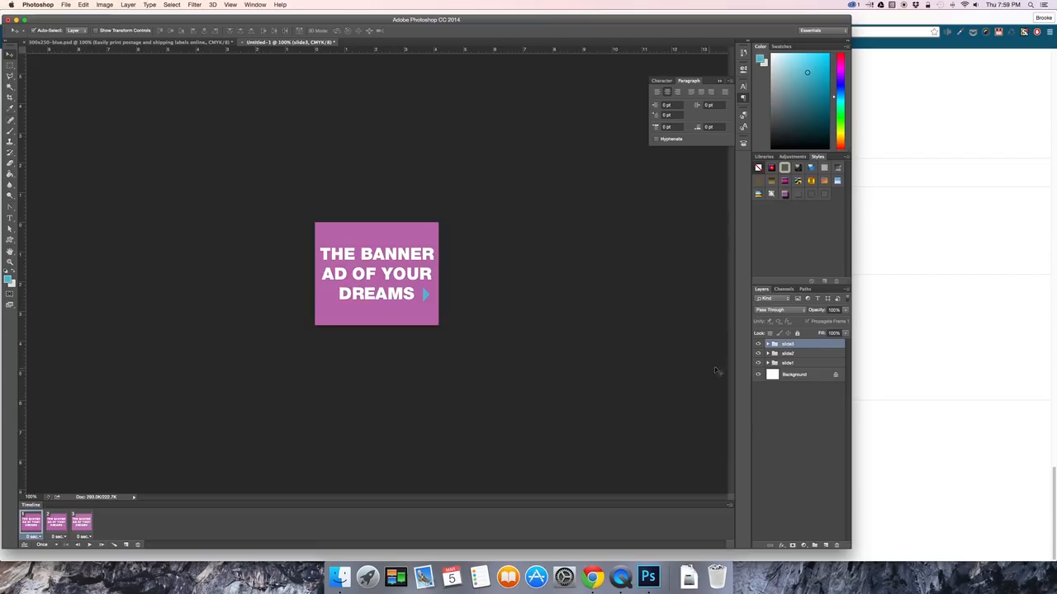
drag(757, 344, 757, 354)
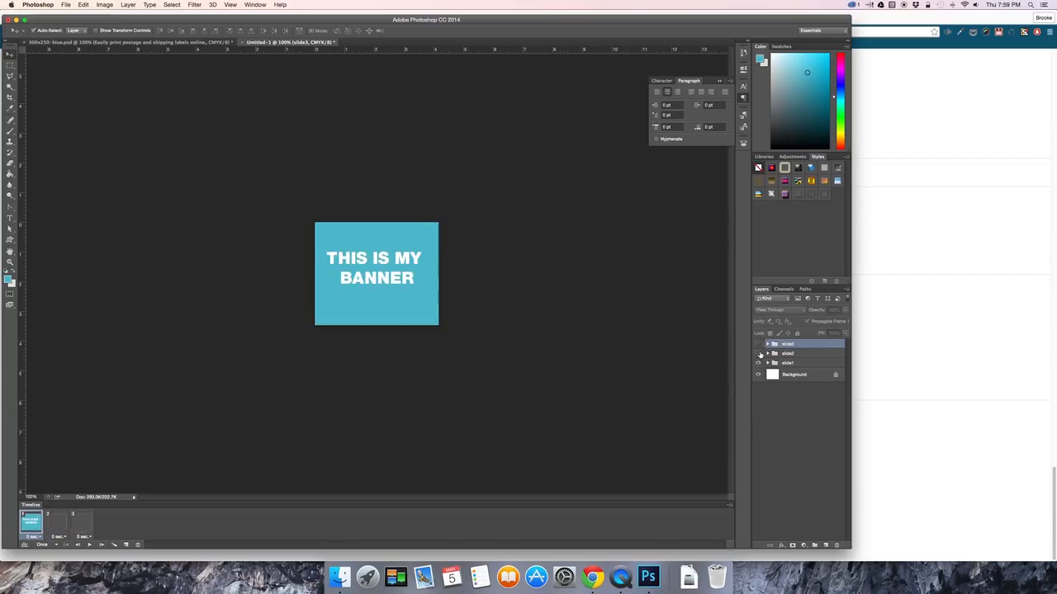
click(58, 527)
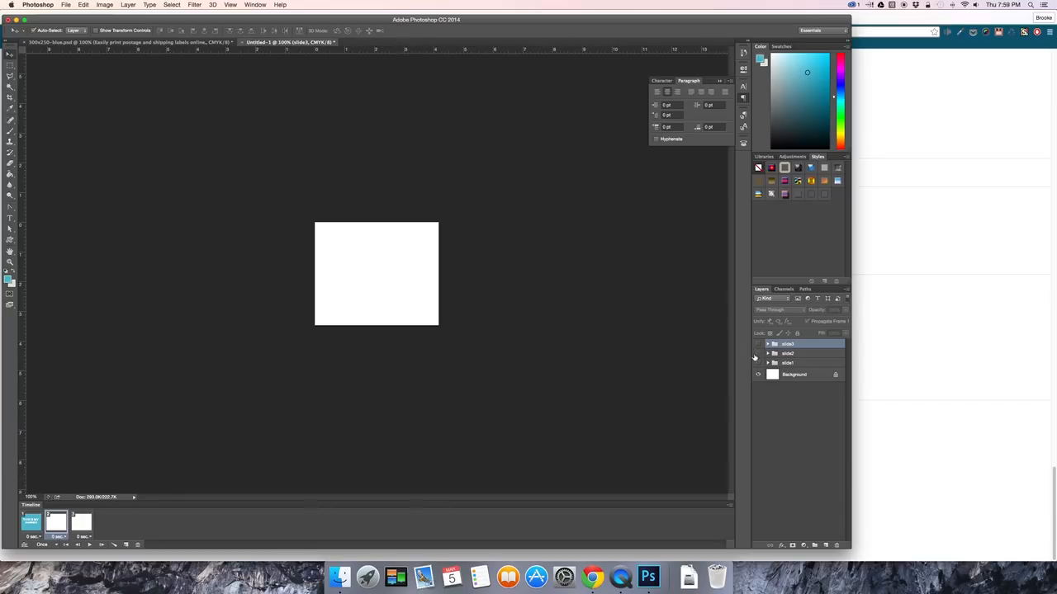
click(758, 354)
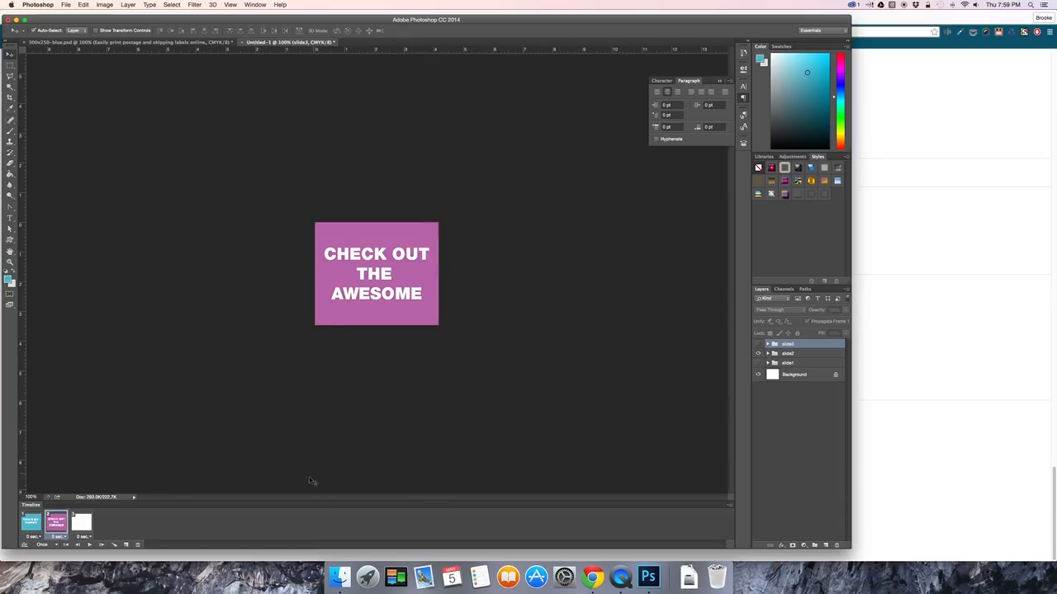
click(82, 522)
click(759, 345)
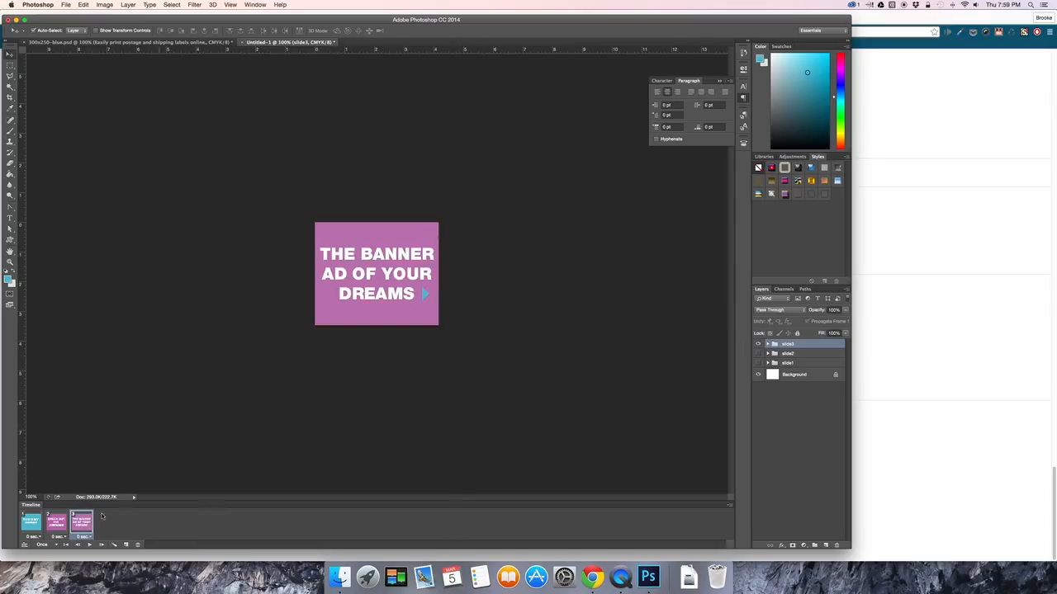
Check the frames in turn and set the delay of all three to 1.0 second.
click(54, 528)
click(30, 532)
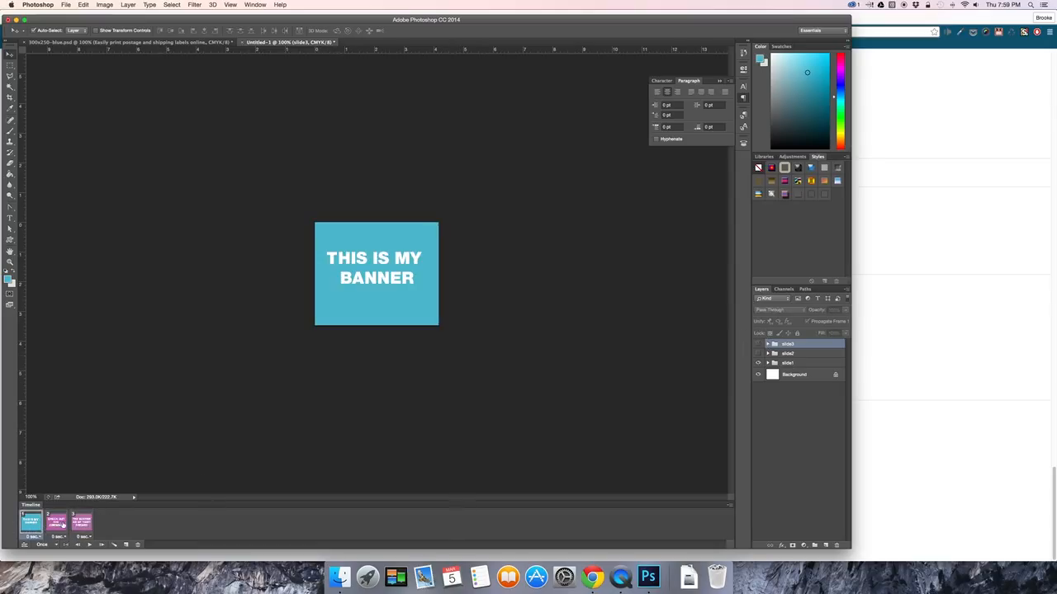
click(57, 525)
click(82, 523)
click(37, 532)
click(39, 537)
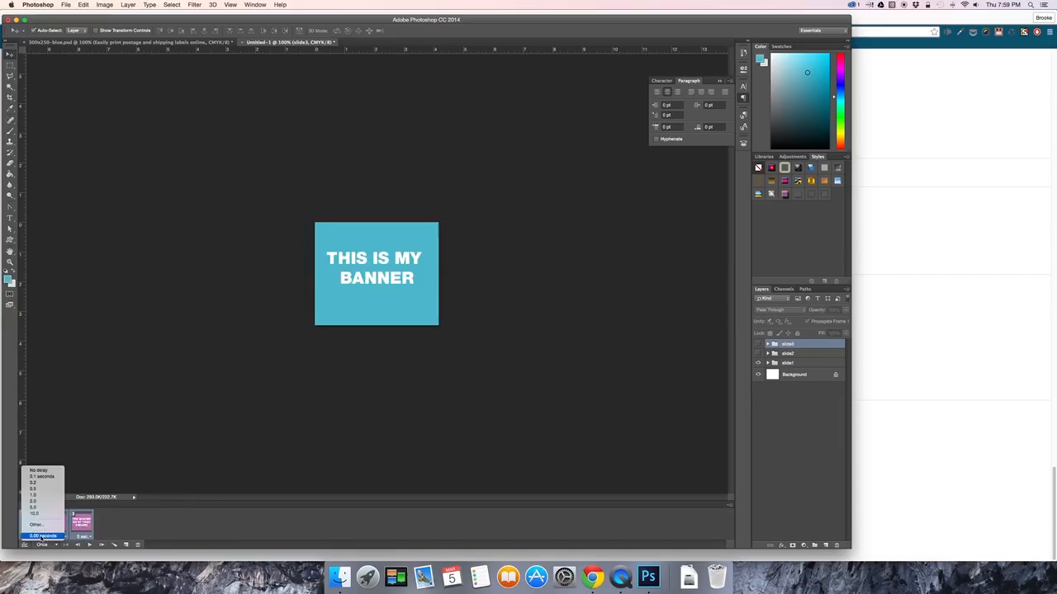
click(50, 495)
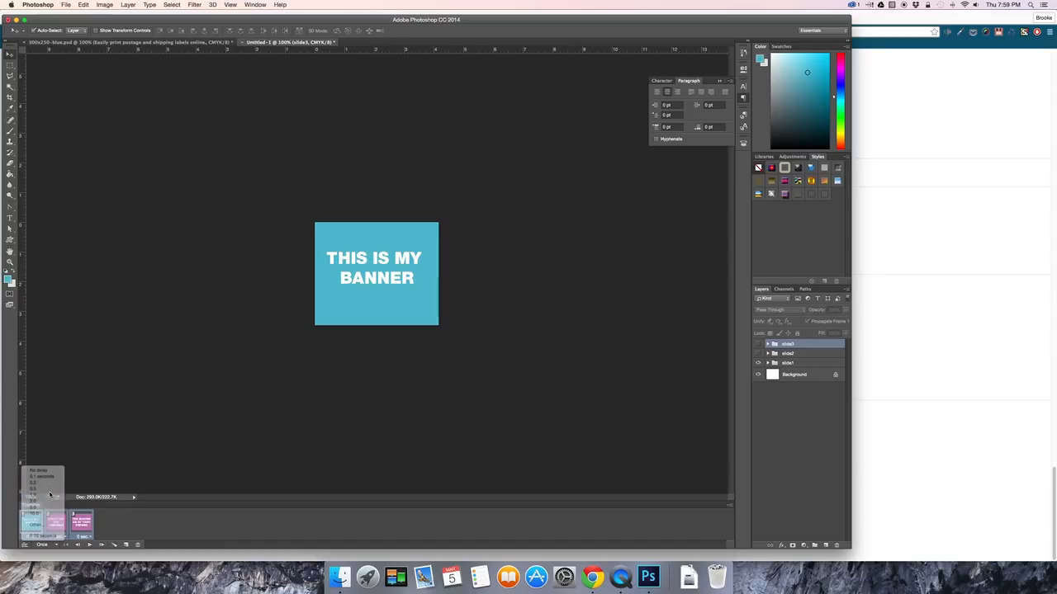
Duplicate the third frame twice to add frames 4 and 5.
click(83, 529)
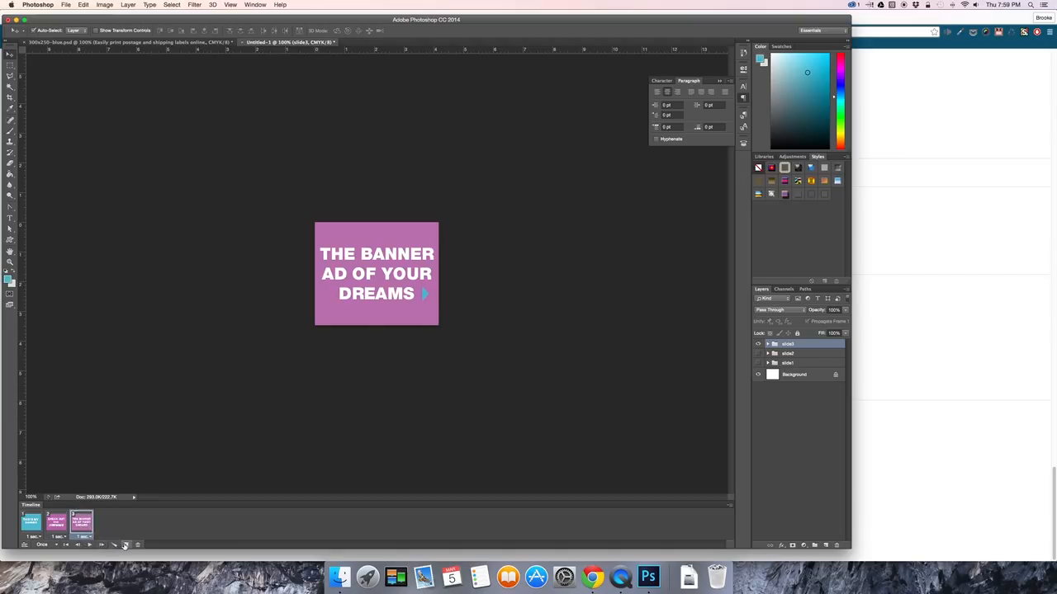
click(126, 546)
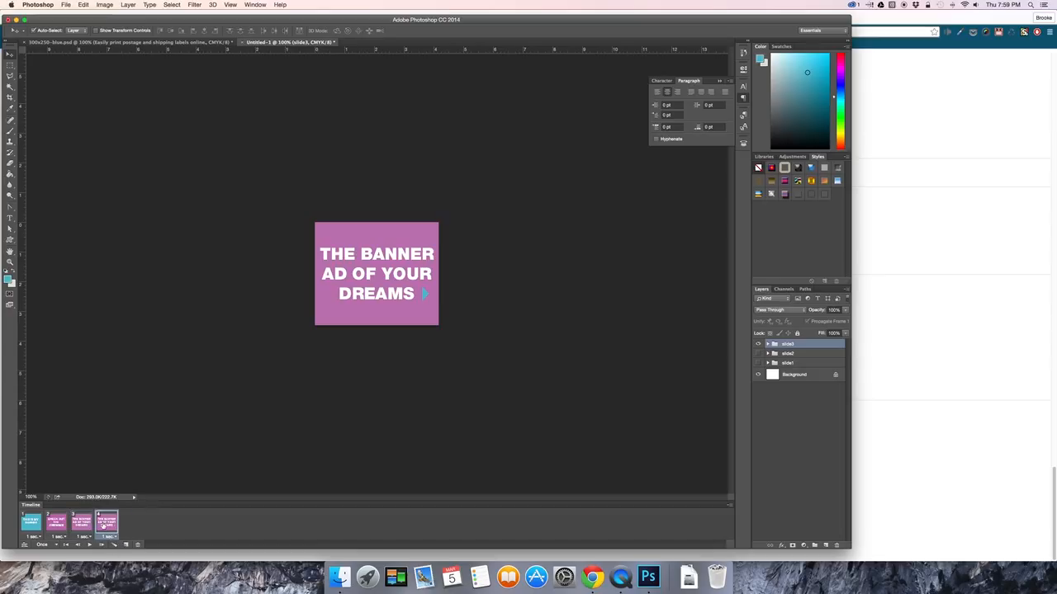
click(126, 545)
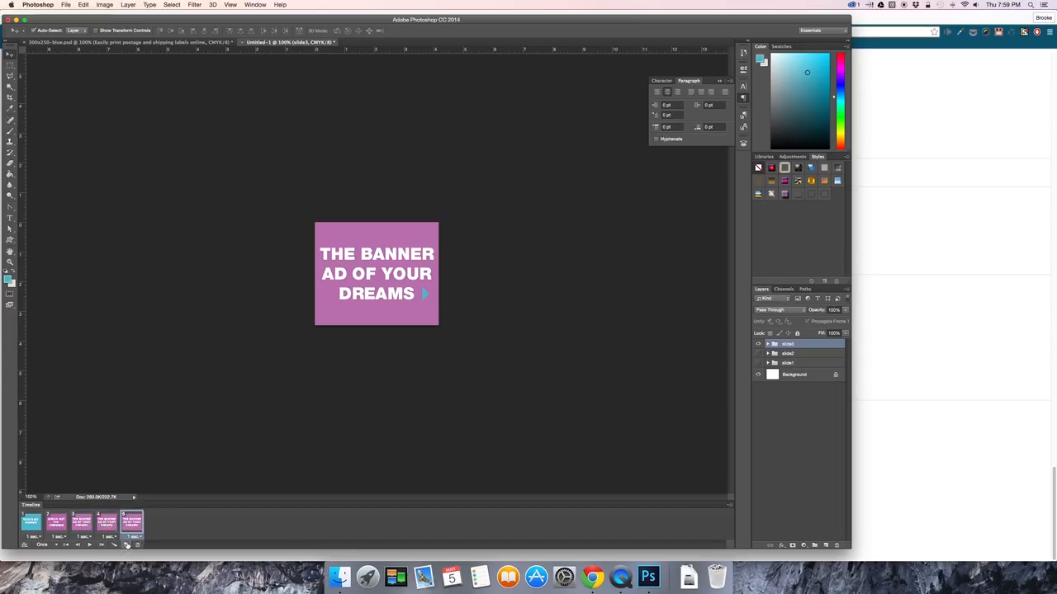
On frame 4, expand the slide3 group and duplicate its Layer 1 copy background layer.
click(107, 524)
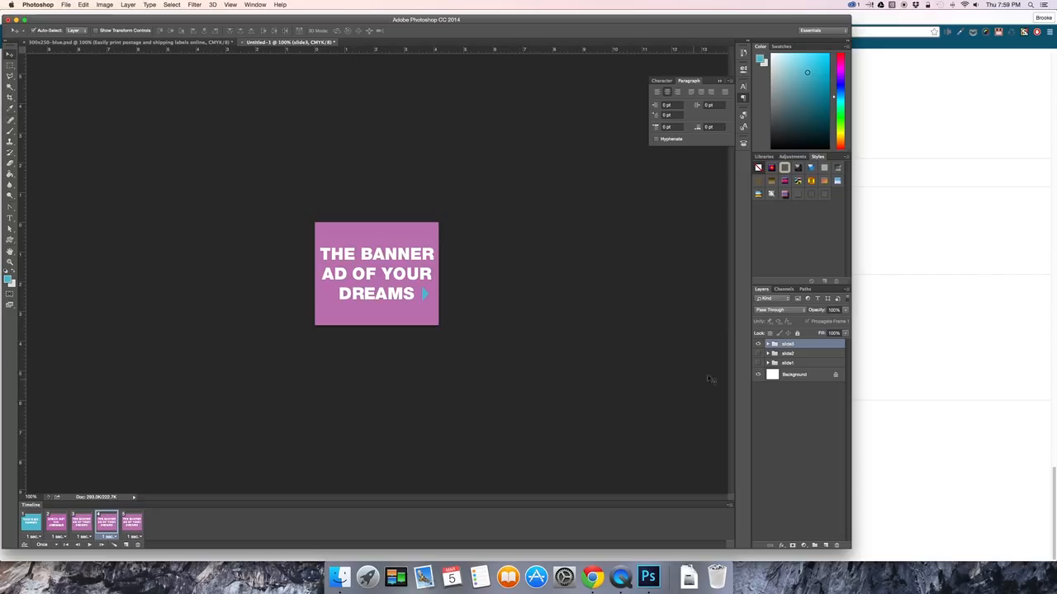
click(768, 344)
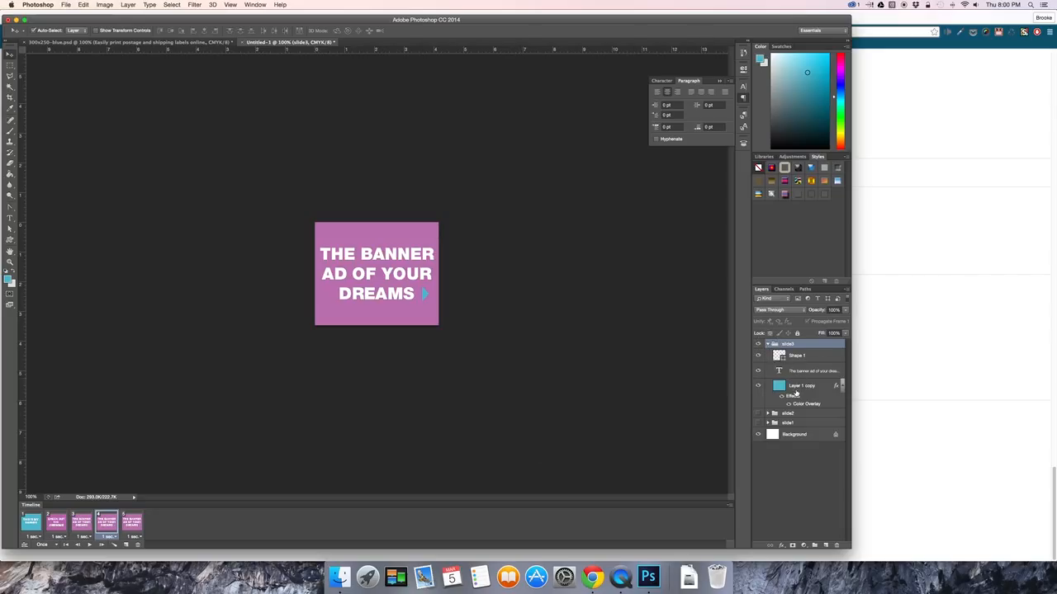
click(797, 385)
right_click(799, 385)
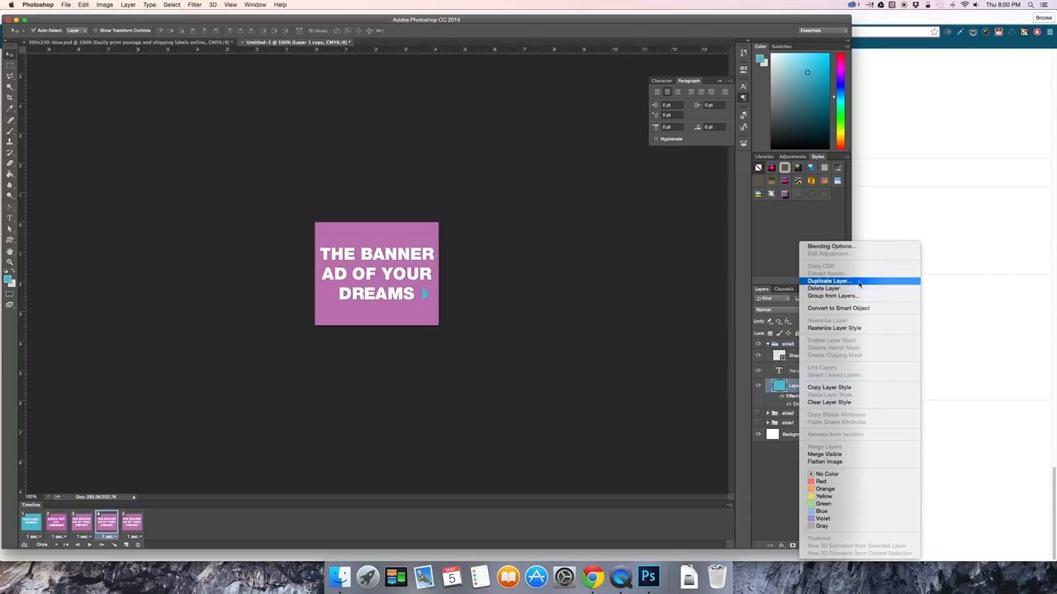
click(828, 280)
click(612, 249)
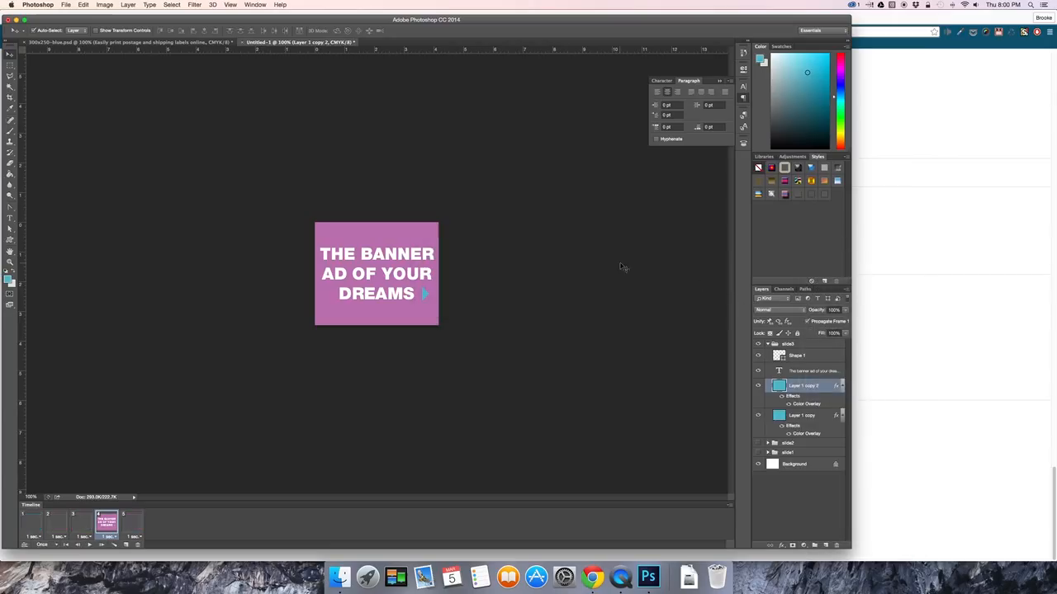
Change the duplicated background layer's Color Overlay to a darker shade of purple.
double_click(798, 403)
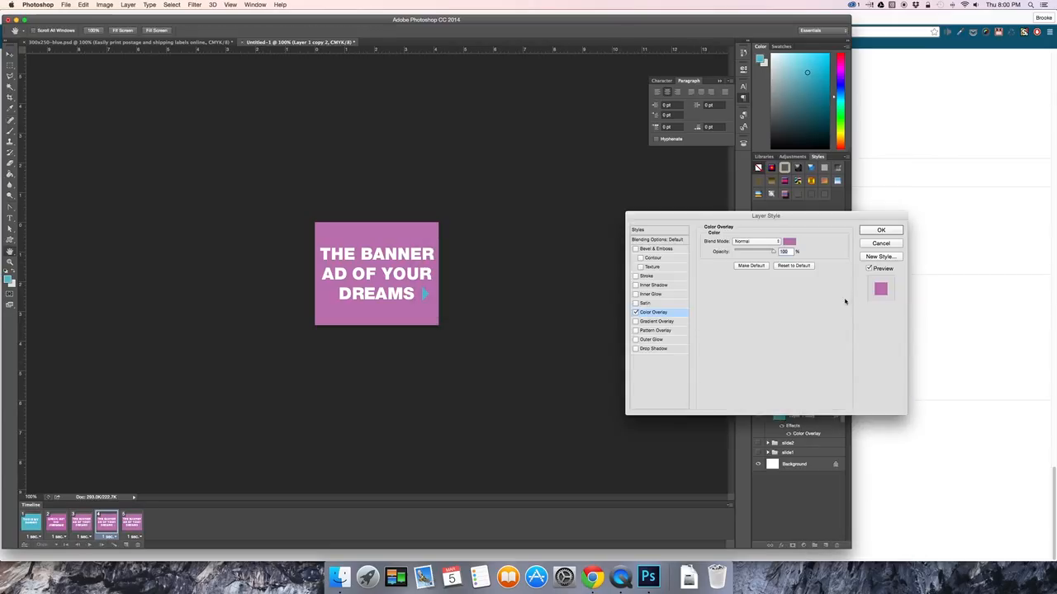
click(789, 241)
drag(853, 333, 854, 343)
click(927, 299)
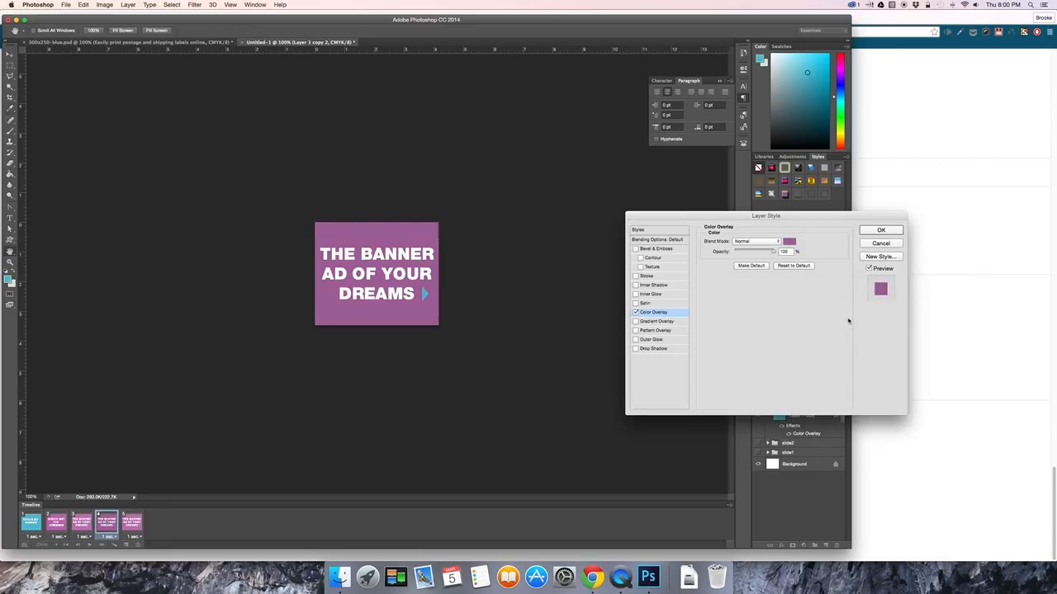
click(880, 231)
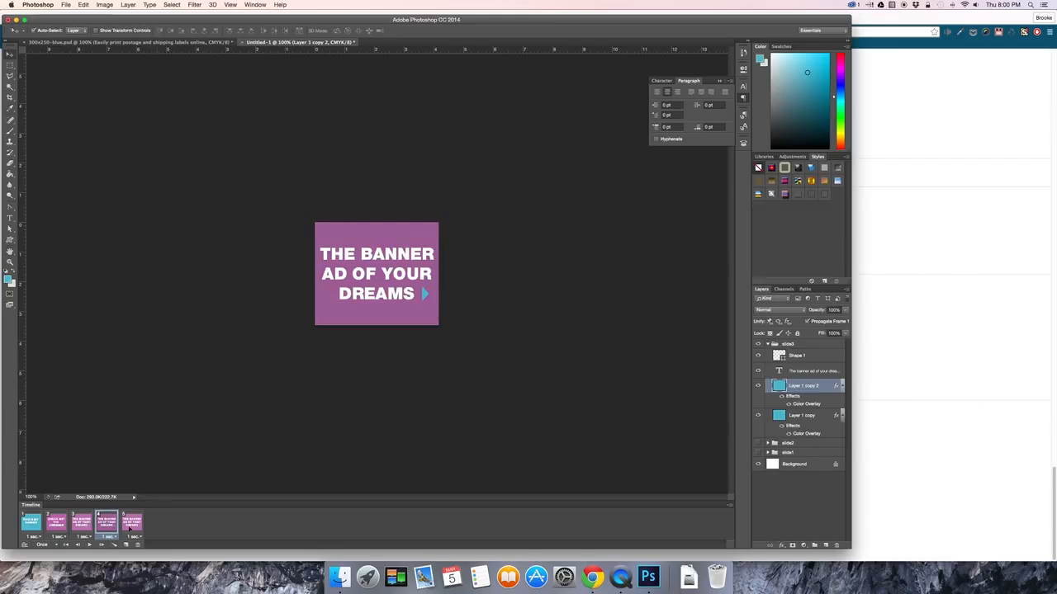
Play the five-frame animation from the first frame to check the color change, and stop it.
click(92, 545)
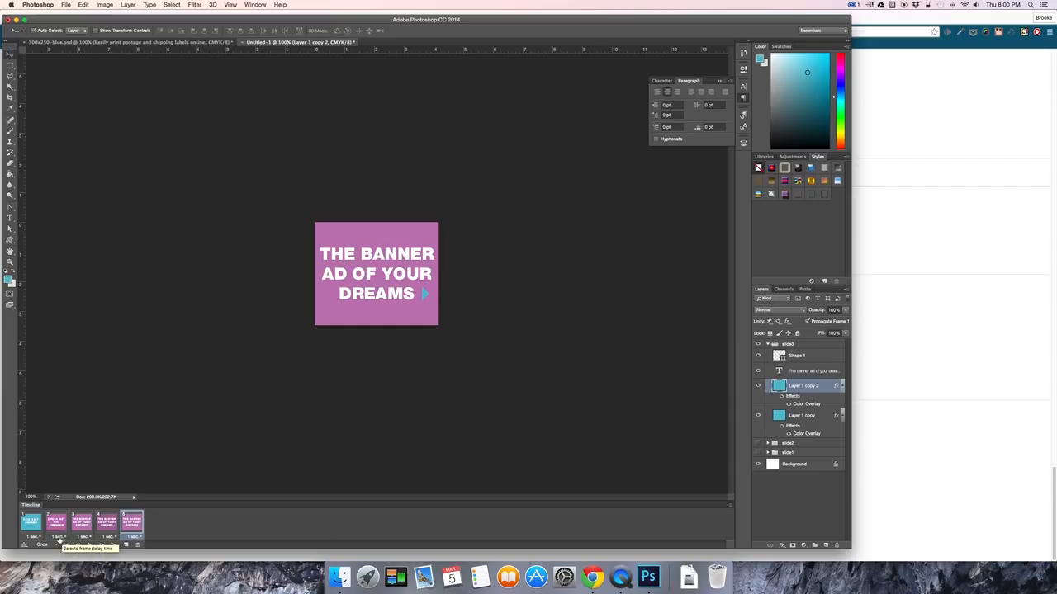
click(35, 525)
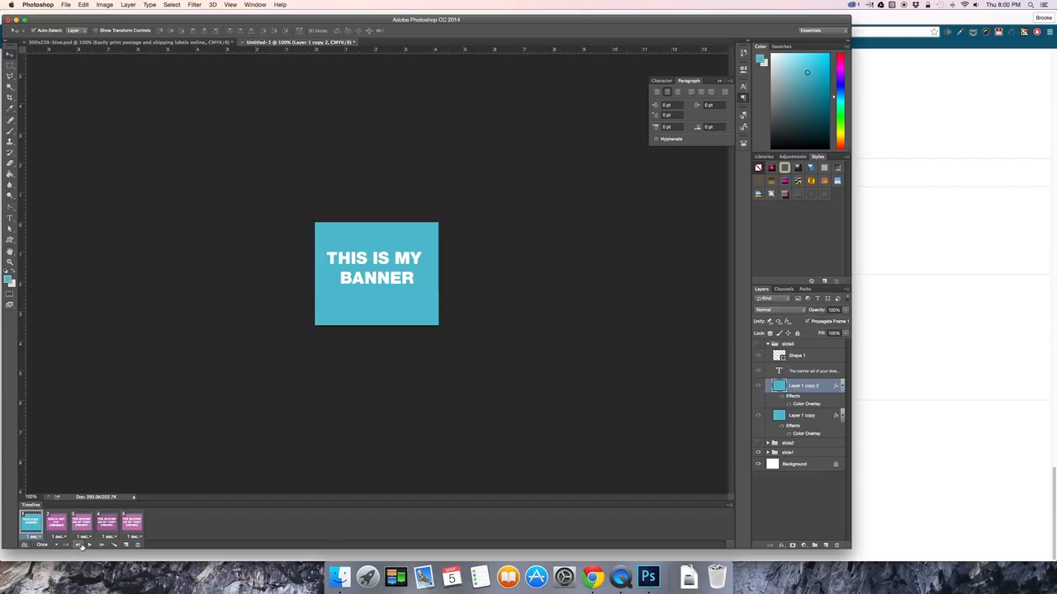
click(89, 545)
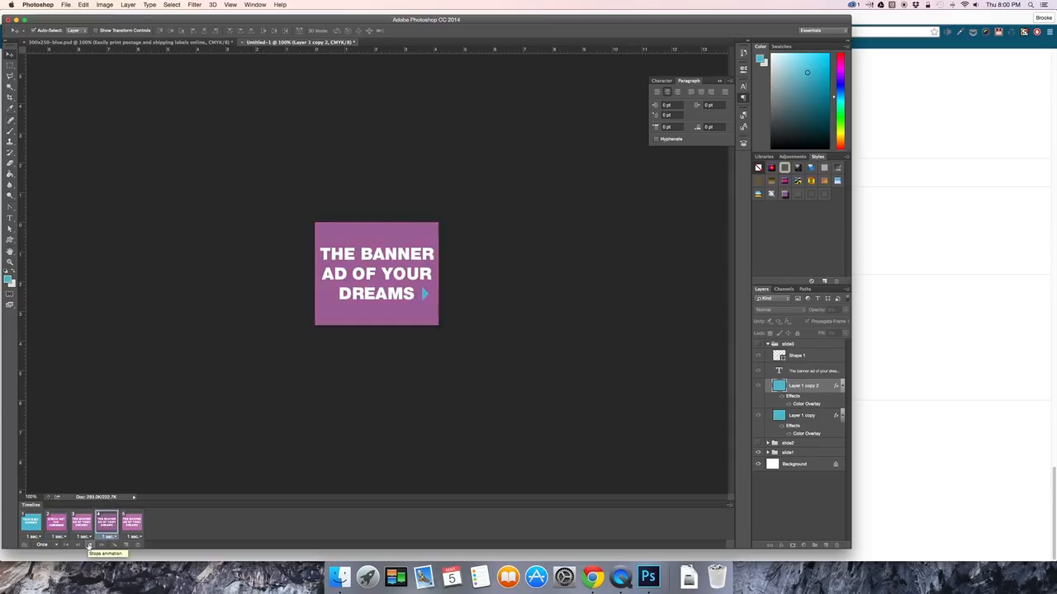
click(88, 545)
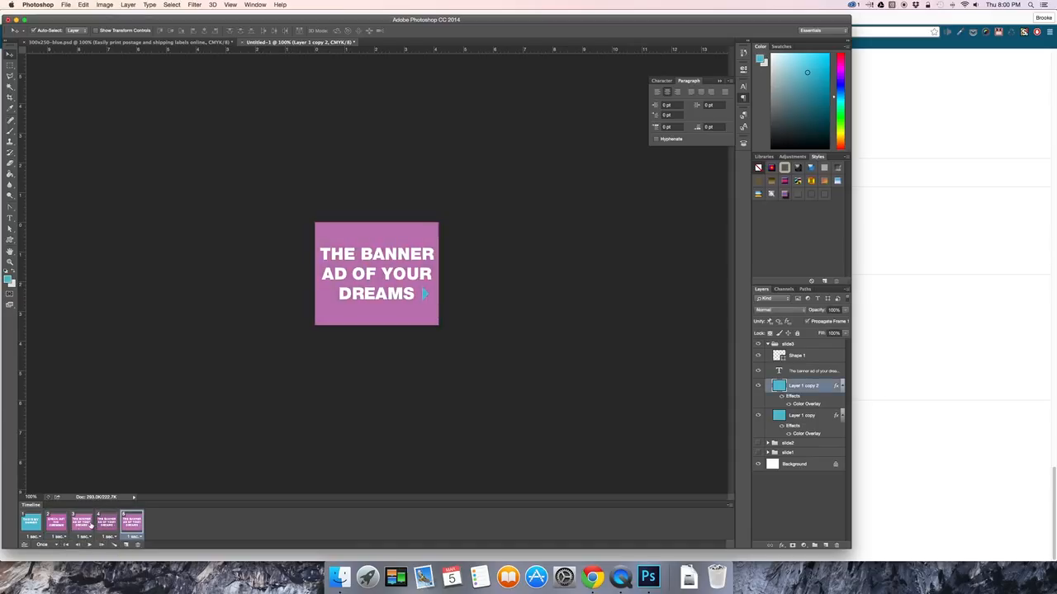
Set the delay of frames 1 to 3 to 1.5 seconds and replay the animation from the first frame.
click(90, 527)
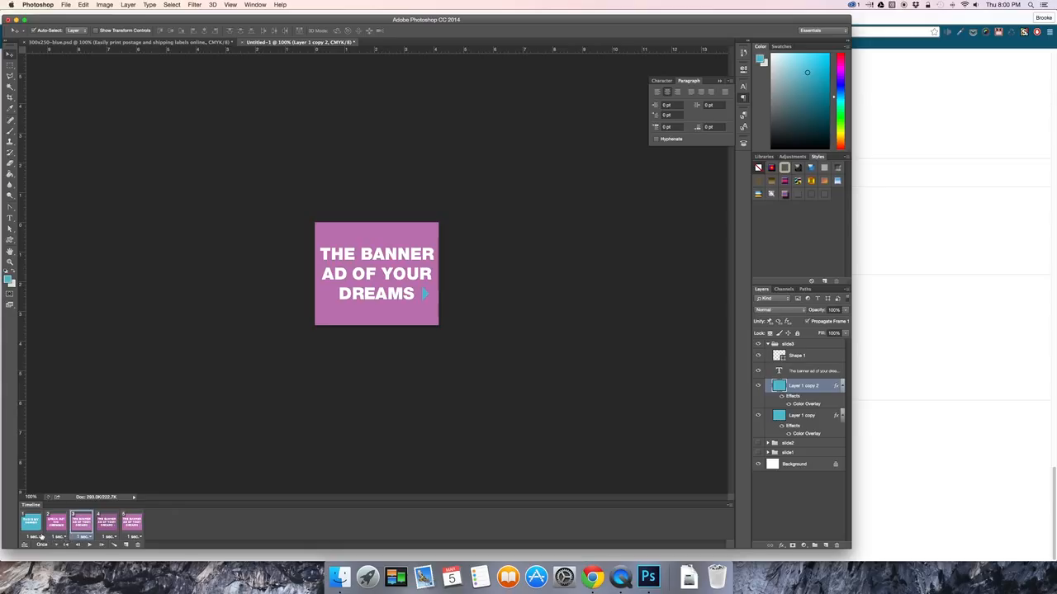
shift+click(34, 531)
click(37, 537)
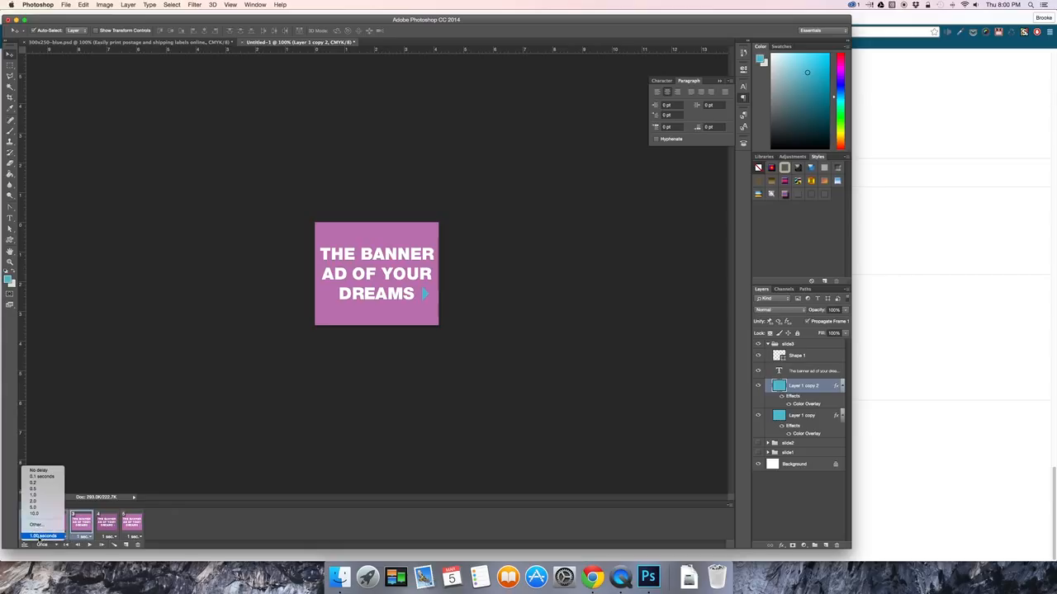
click(35, 524)
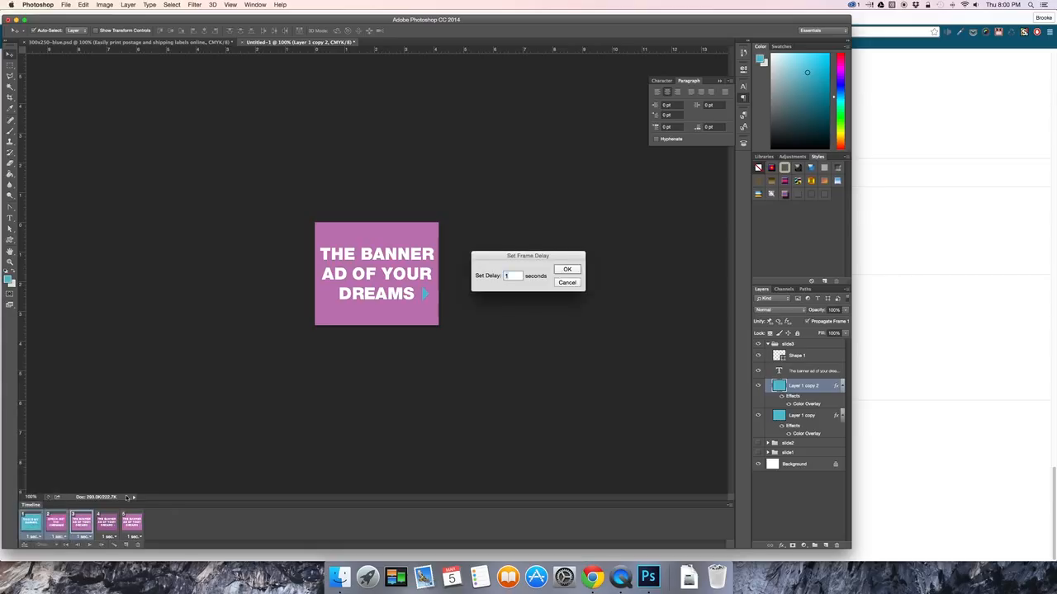
click(518, 274)
click(561, 271)
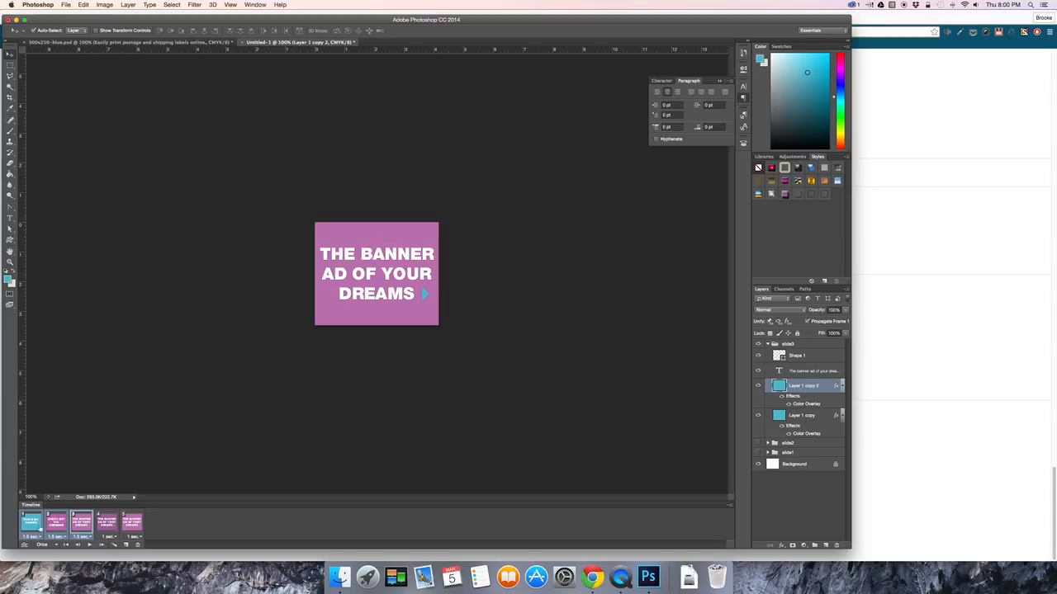
click(32, 523)
click(89, 546)
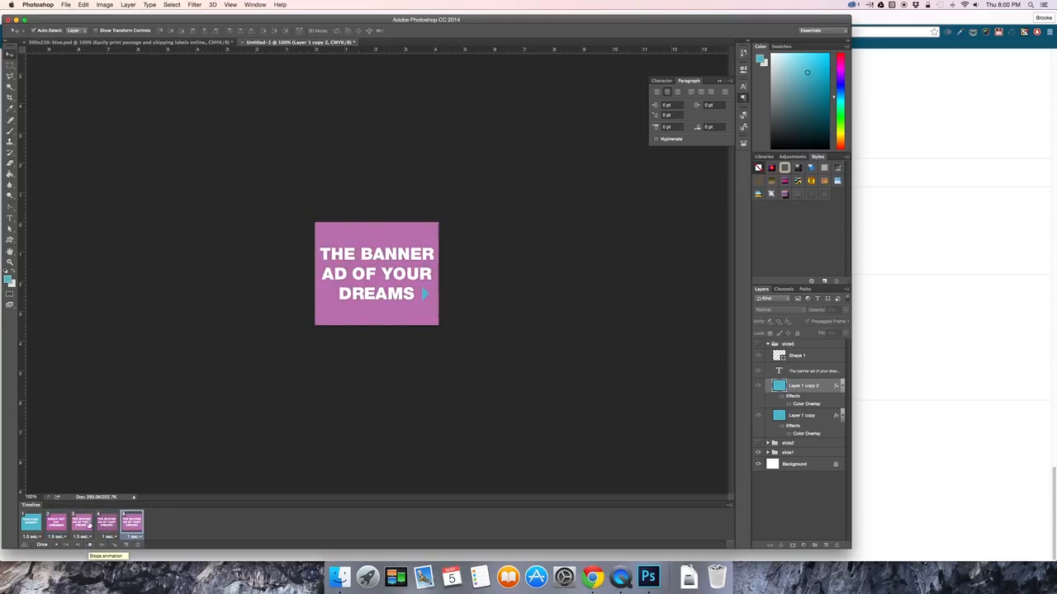
Set the delay of frames 4 and 5 to 0.5 seconds.
click(100, 525)
click(86, 526)
click(106, 526)
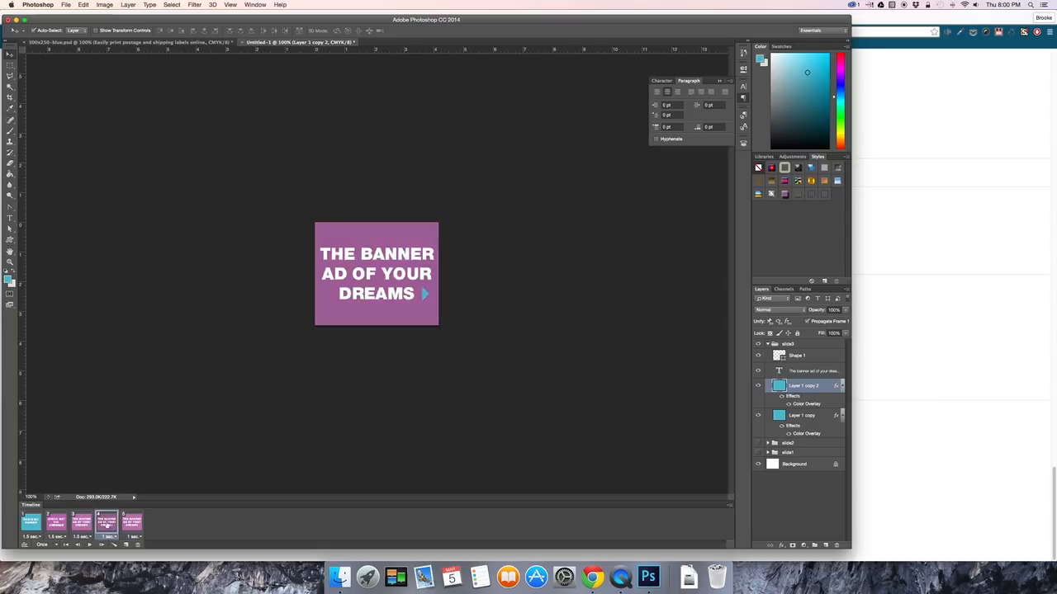
click(108, 536)
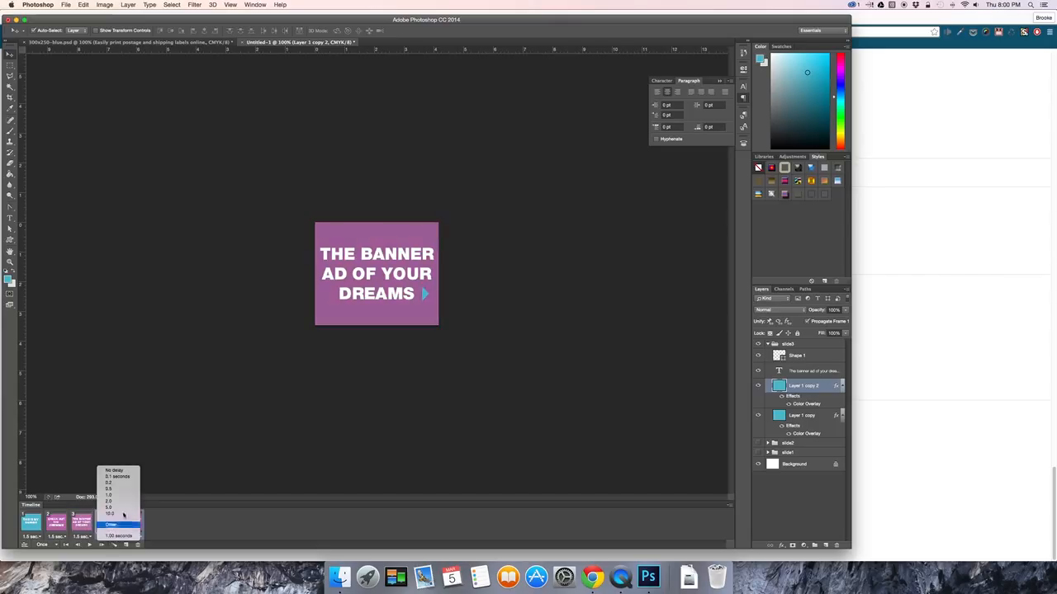
click(133, 489)
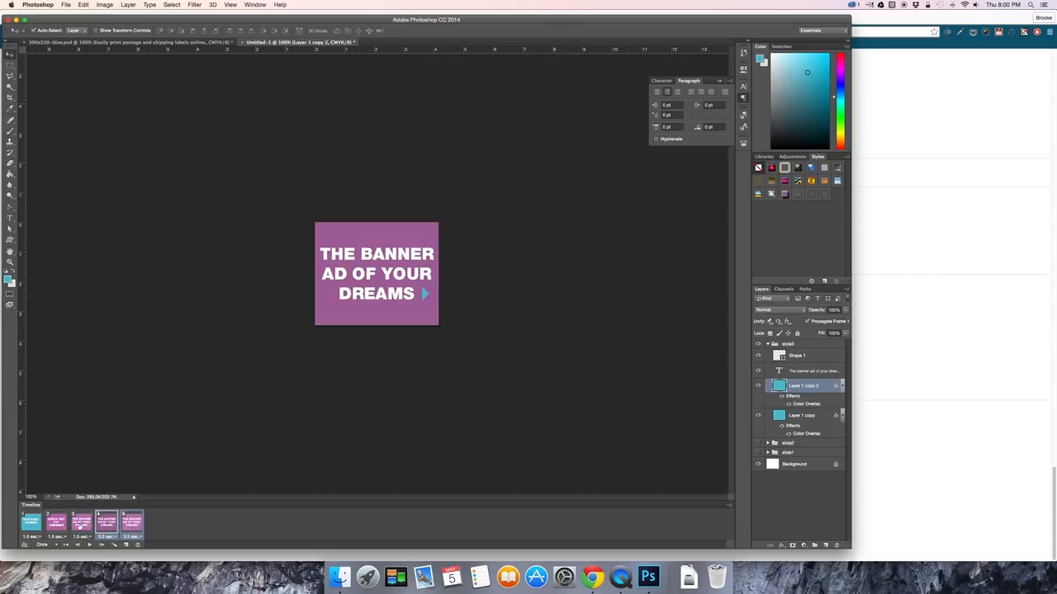
Play the animation from the first frame and set its looping to Forever.
click(31, 529)
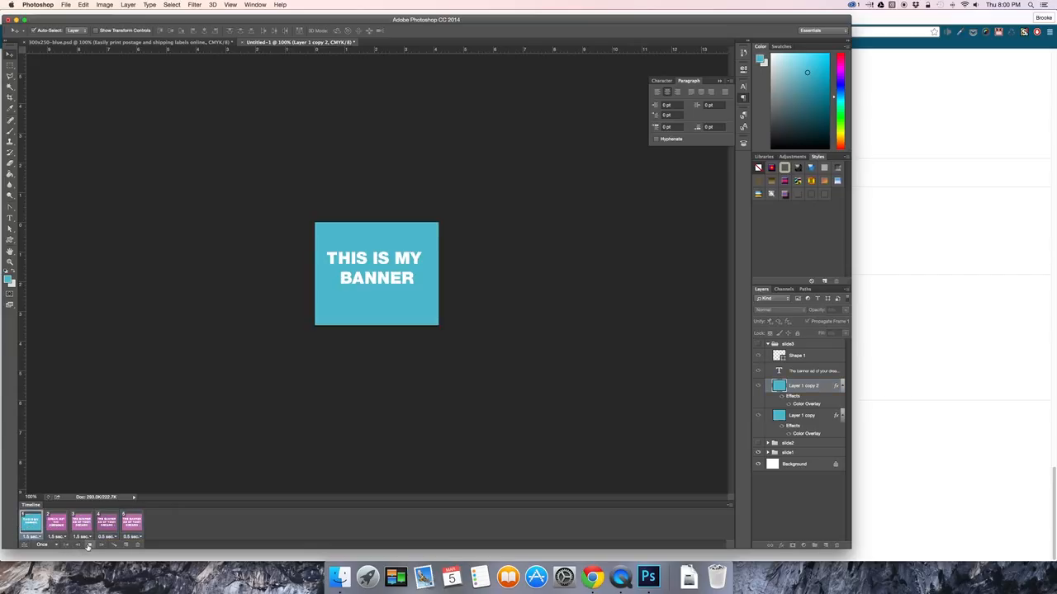
click(88, 546)
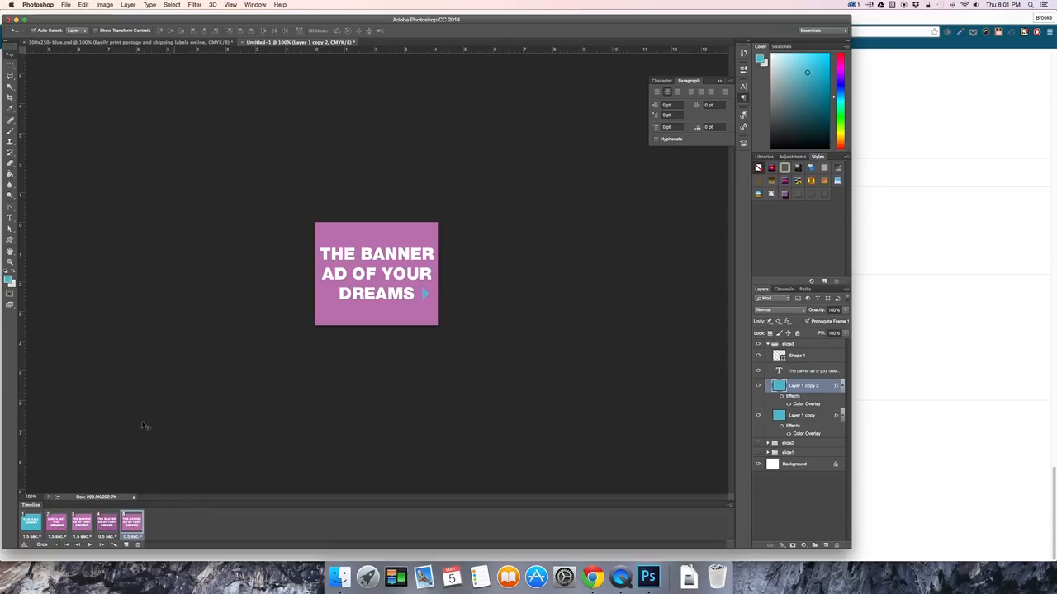
click(55, 546)
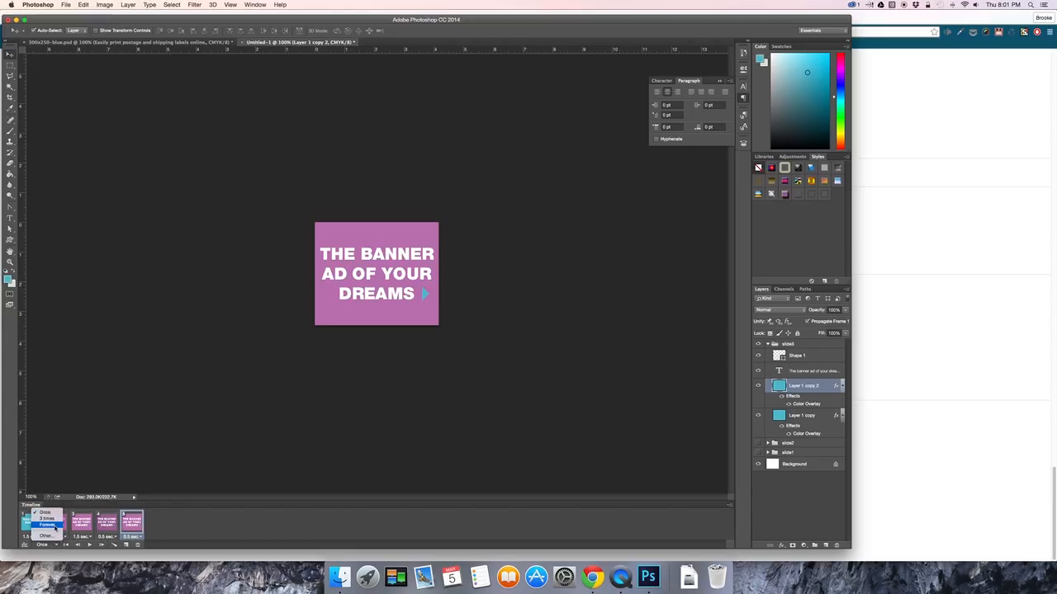
click(47, 525)
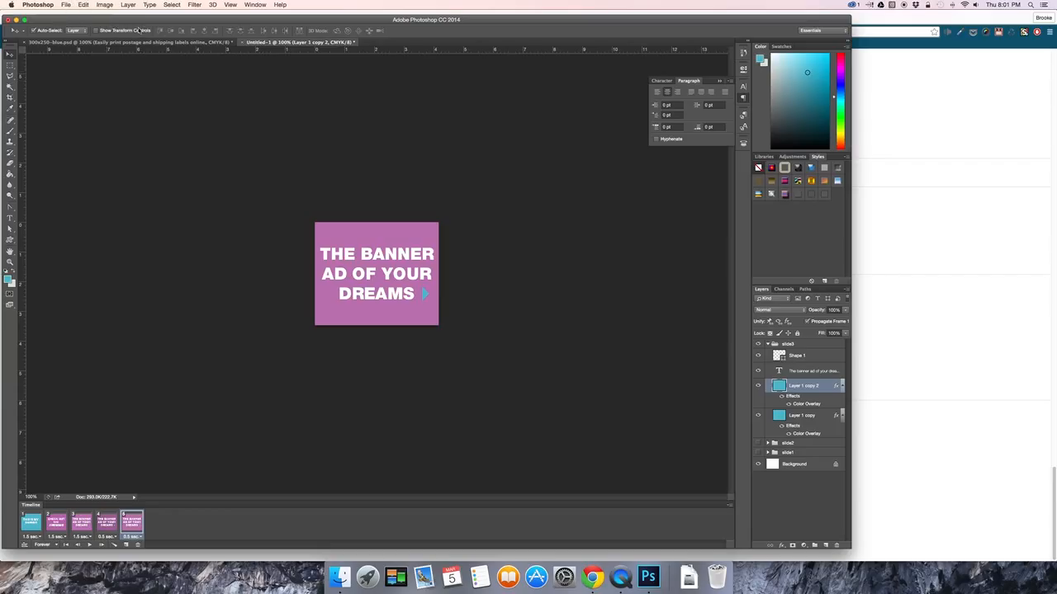
Start a Save for Web export of the banner as GIF and reduce it to 128 colors.
click(66, 5)
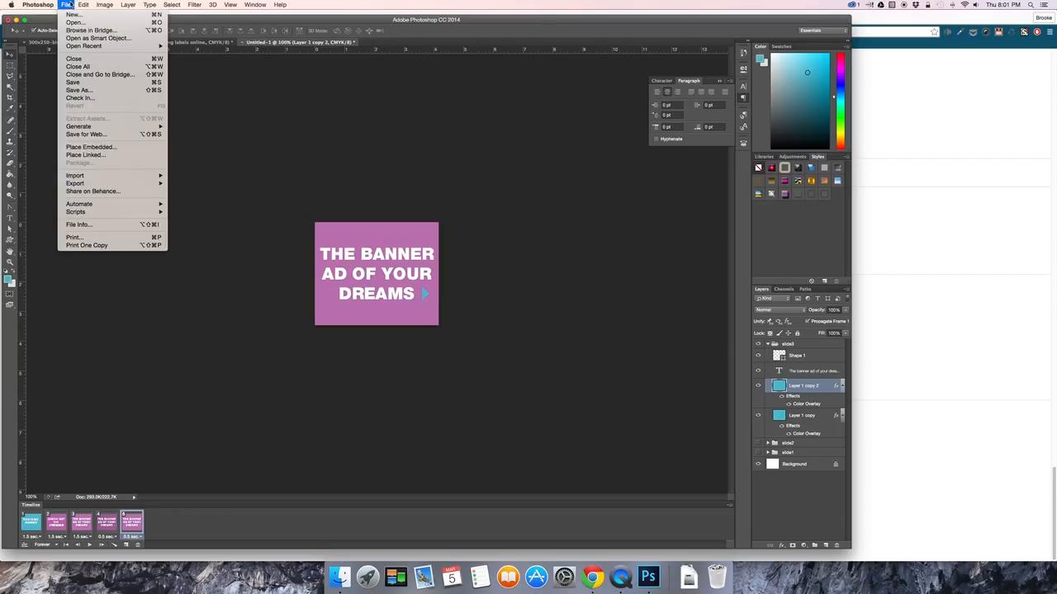
mouse_move(125, 185)
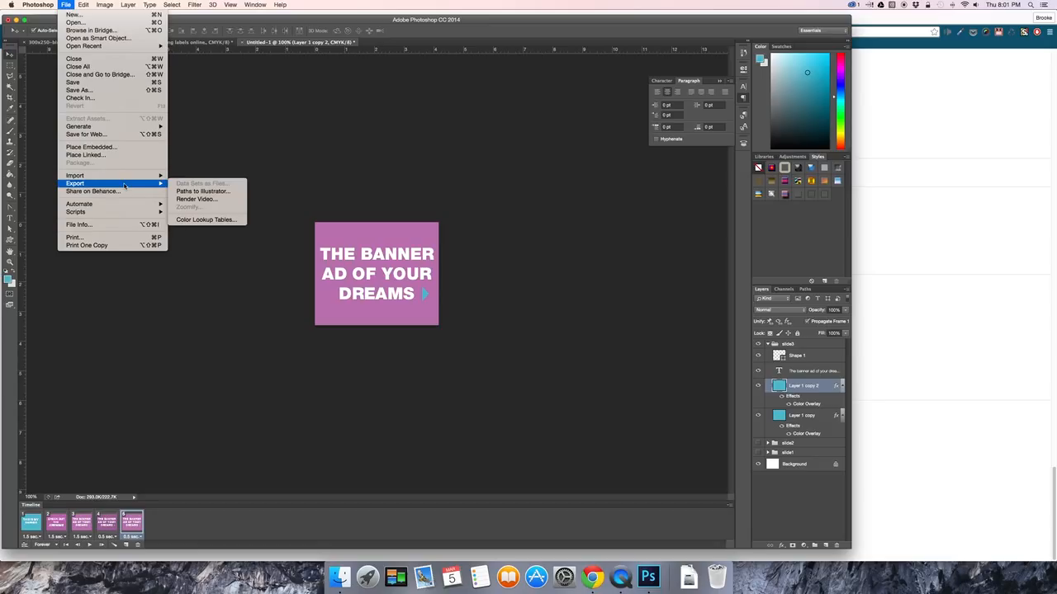
click(129, 134)
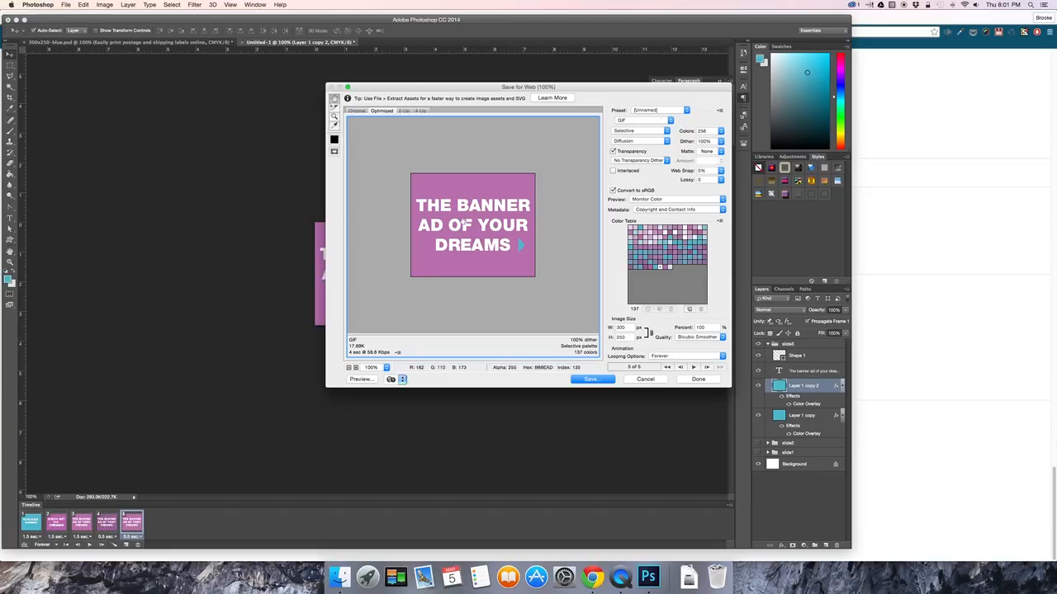
click(721, 131)
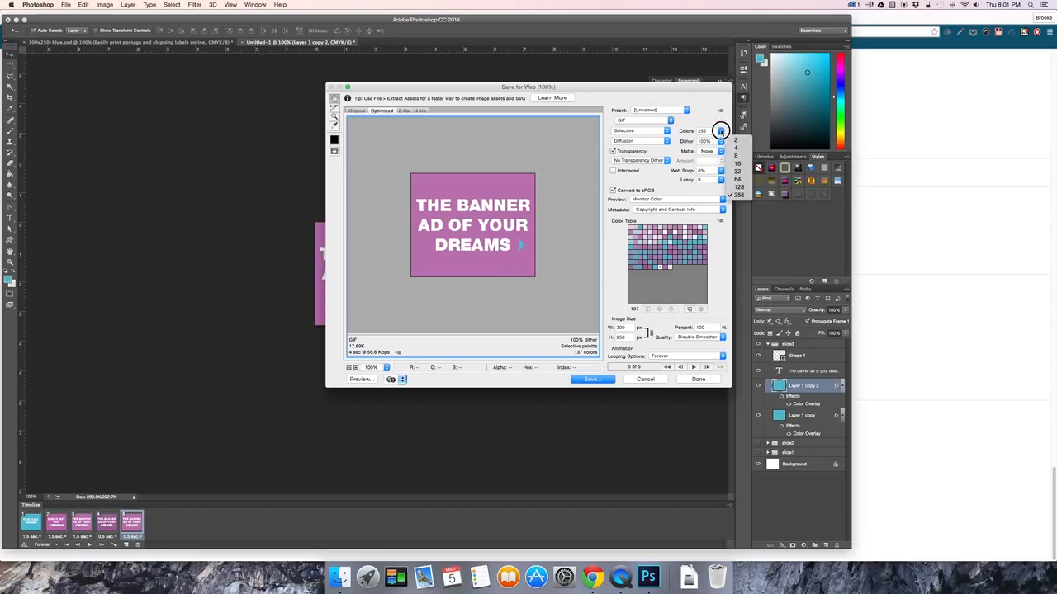
click(738, 187)
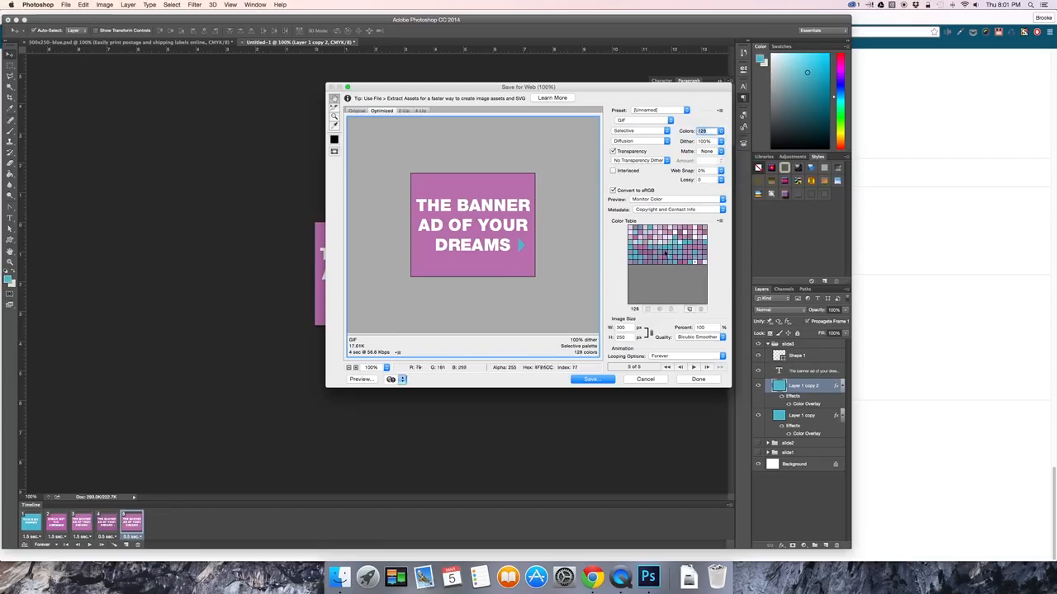
Review the export's dither and looping options and preview the animation playback.
click(642, 142)
click(644, 141)
click(722, 142)
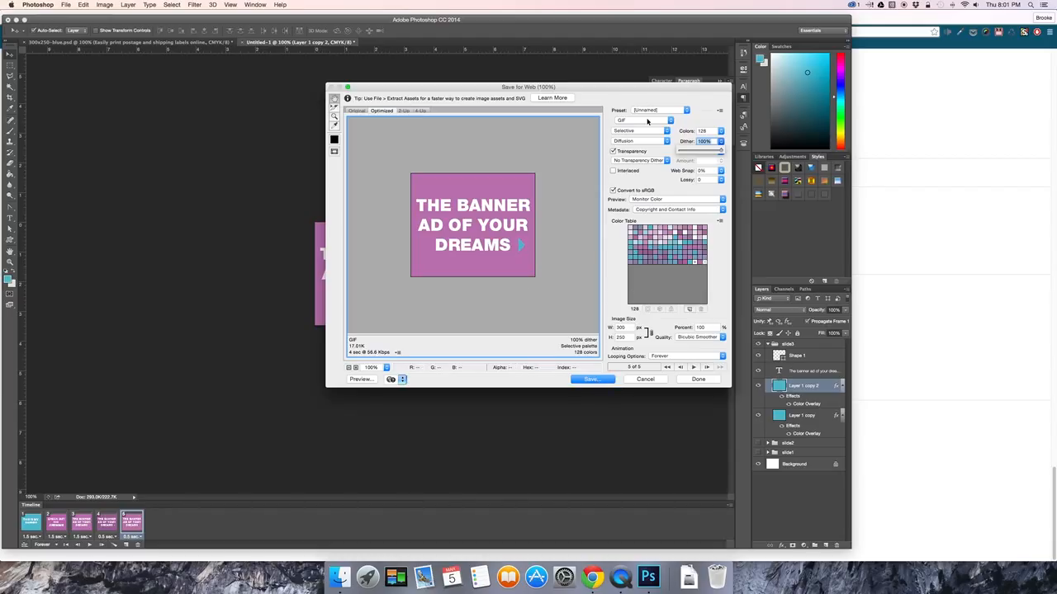
click(662, 356)
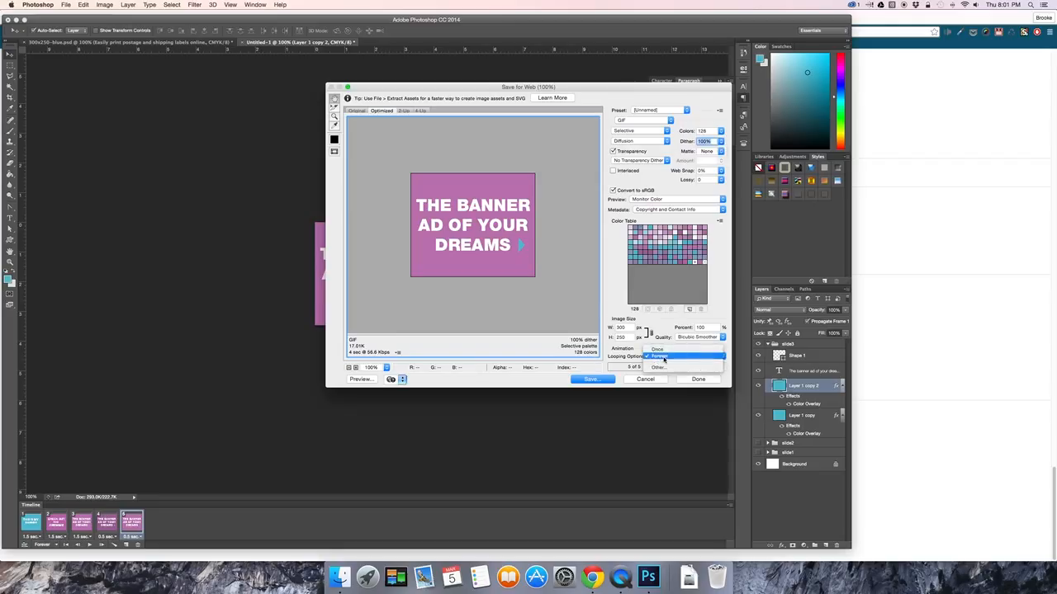
click(663, 358)
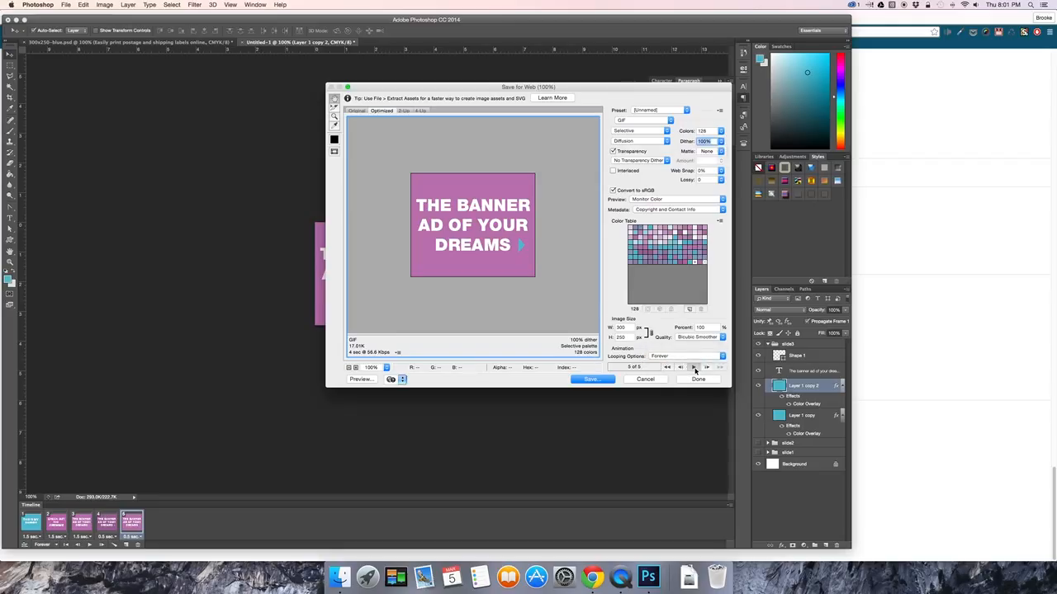
click(694, 368)
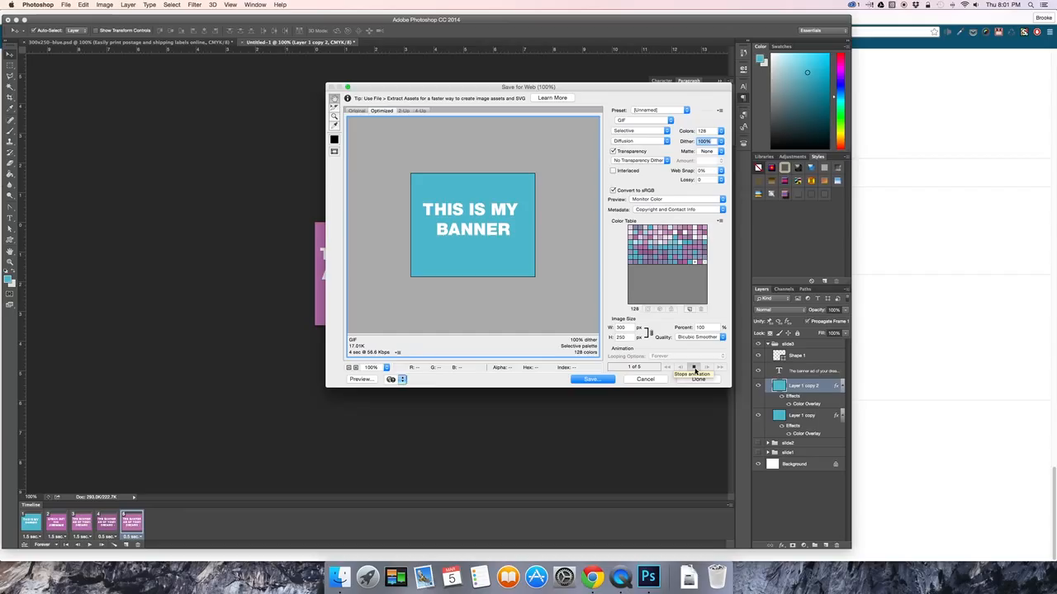
click(693, 368)
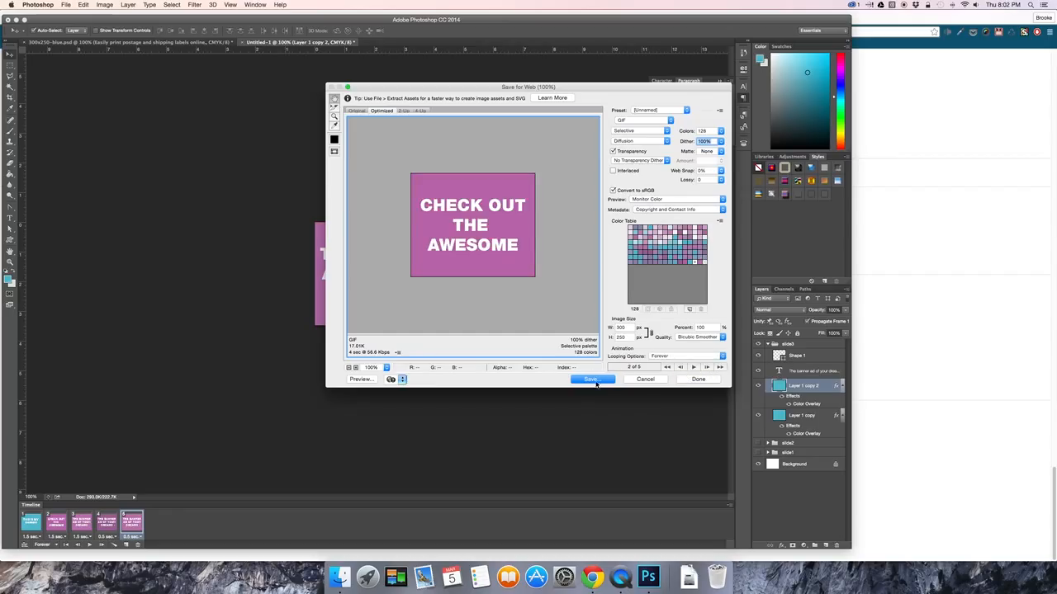
Save the optimized GIF as banner.gif in the Downloads folder.
key(Return)
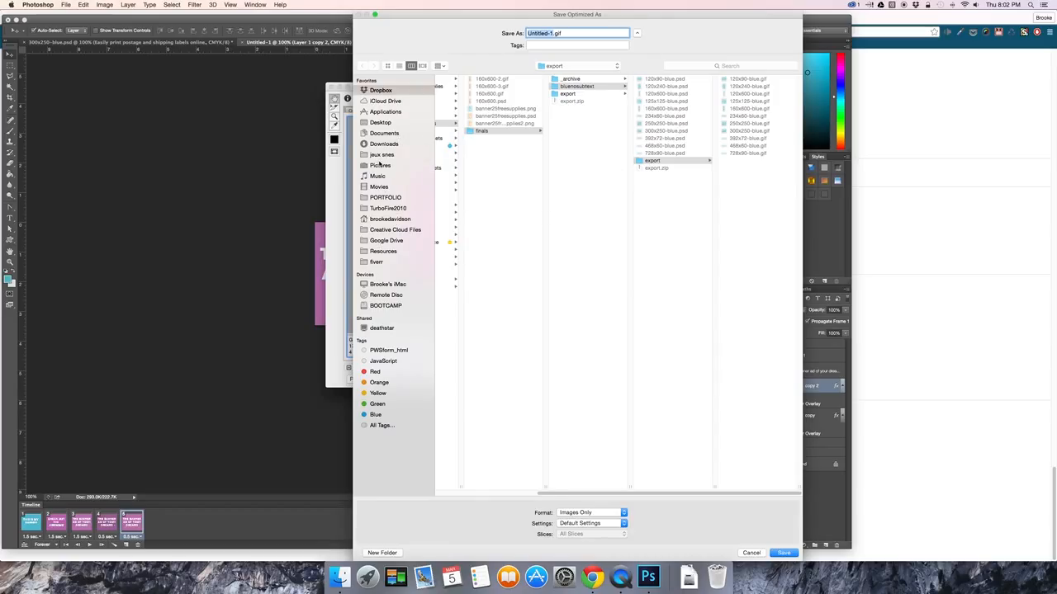
click(384, 144)
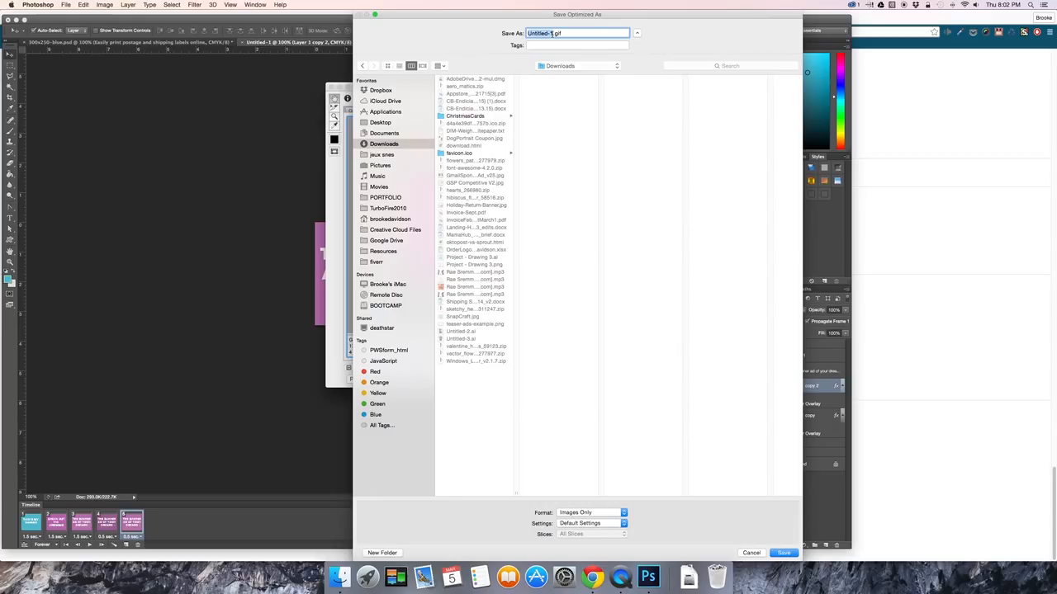
text(banner)
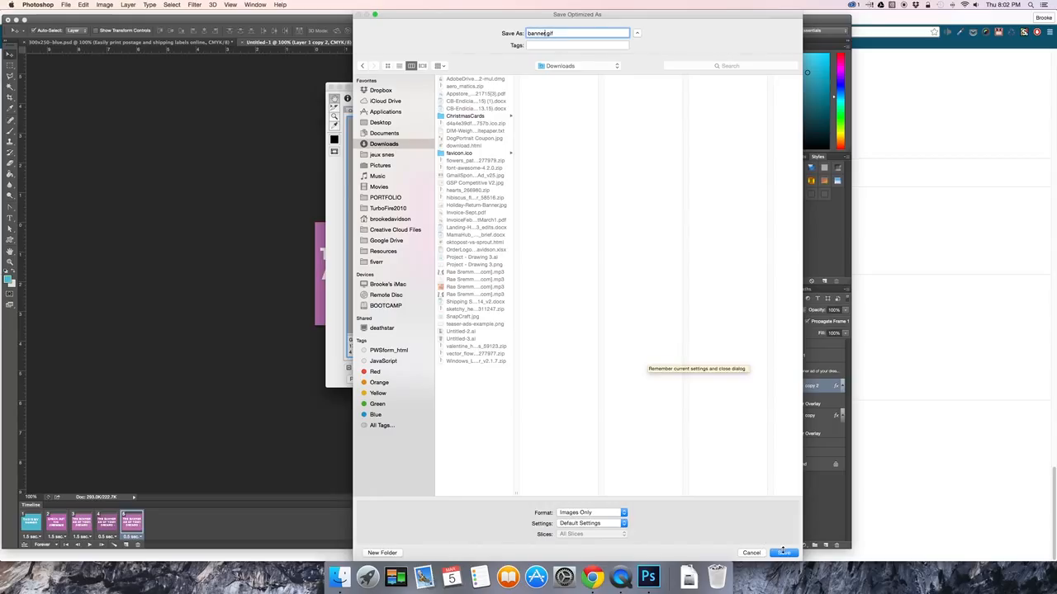
click(783, 551)
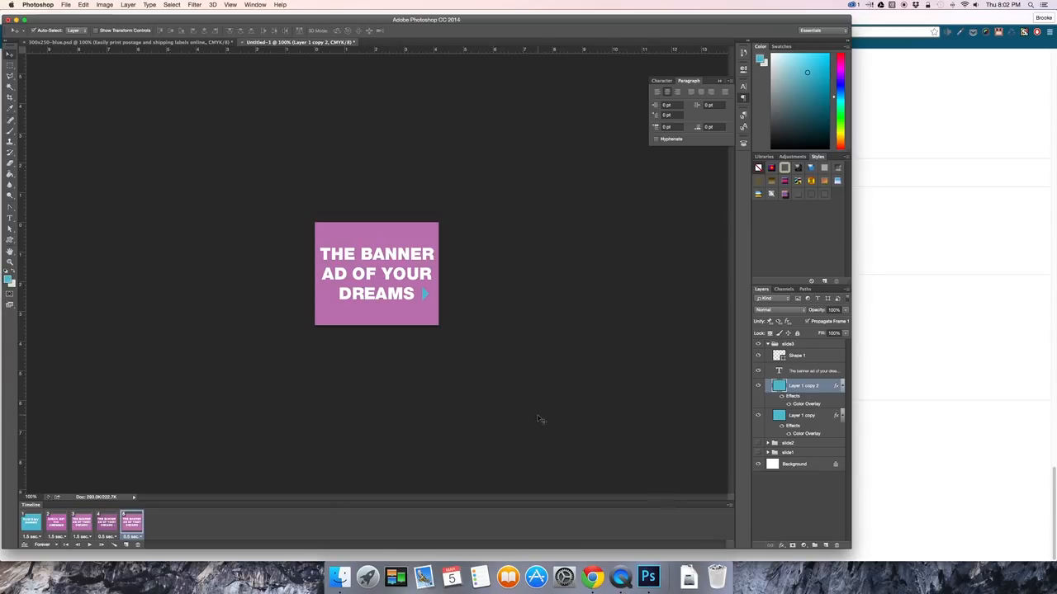
click(620, 577)
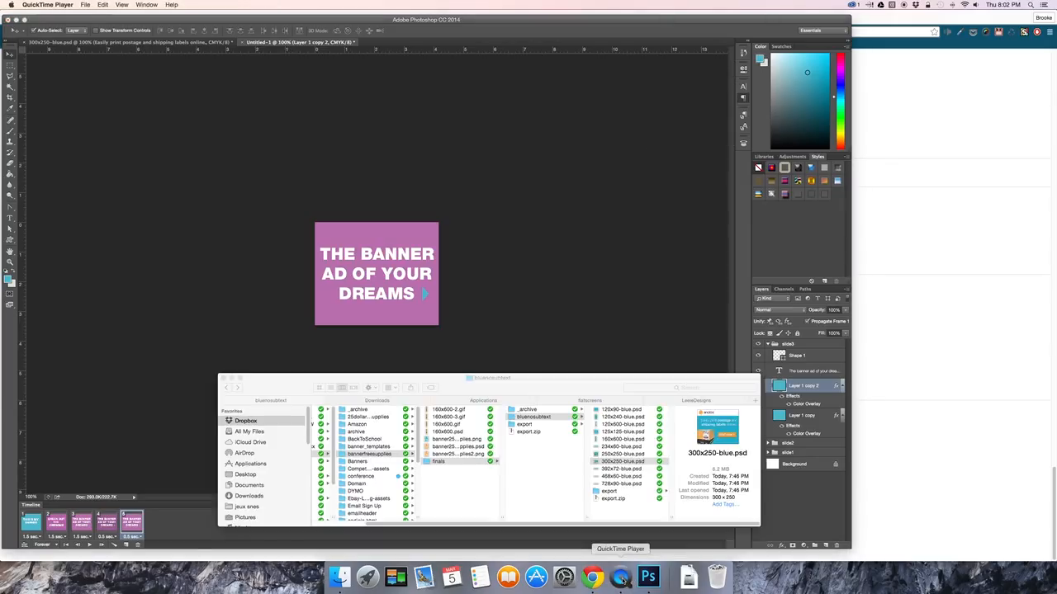
click(548, 353)
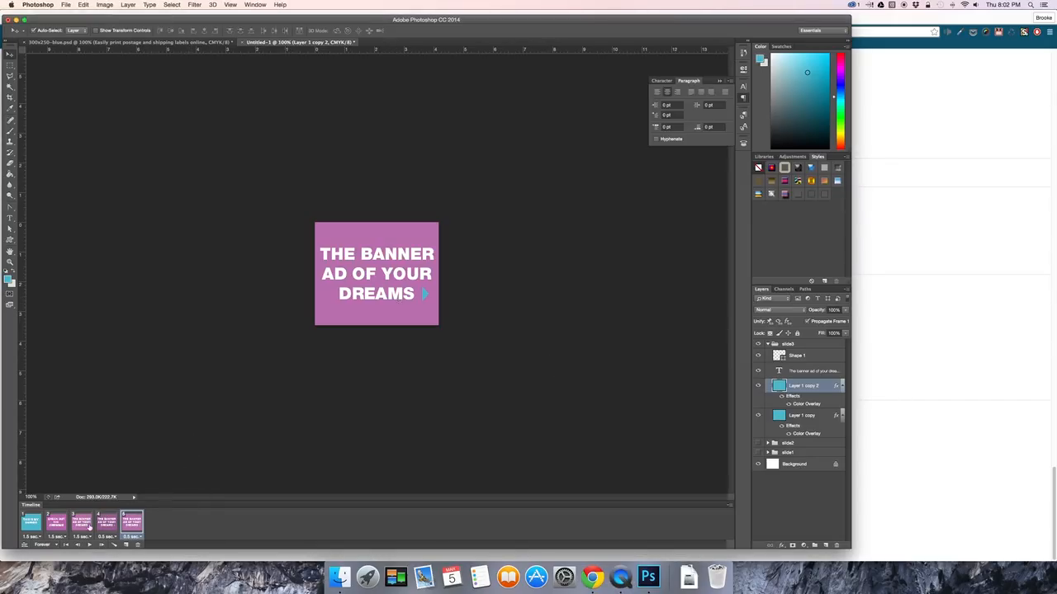